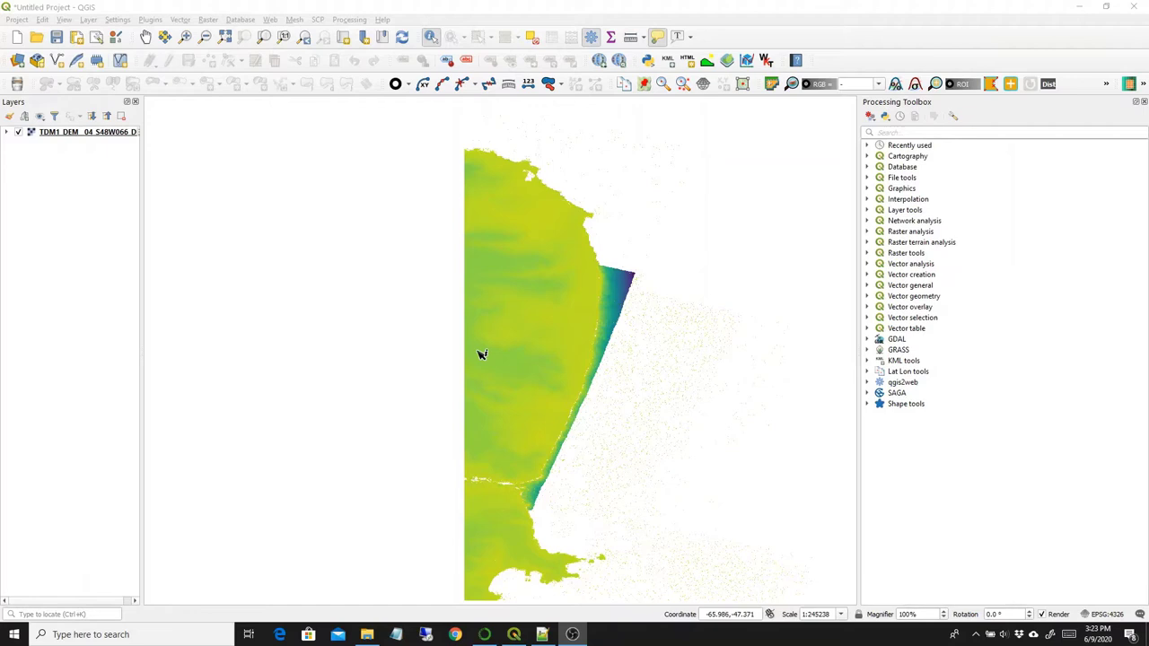
# Widen the QGIS Layers panel by dragging its splitter to the right
pyautogui.moveTo(143, 161); pyautogui.dragTo(163, 170)
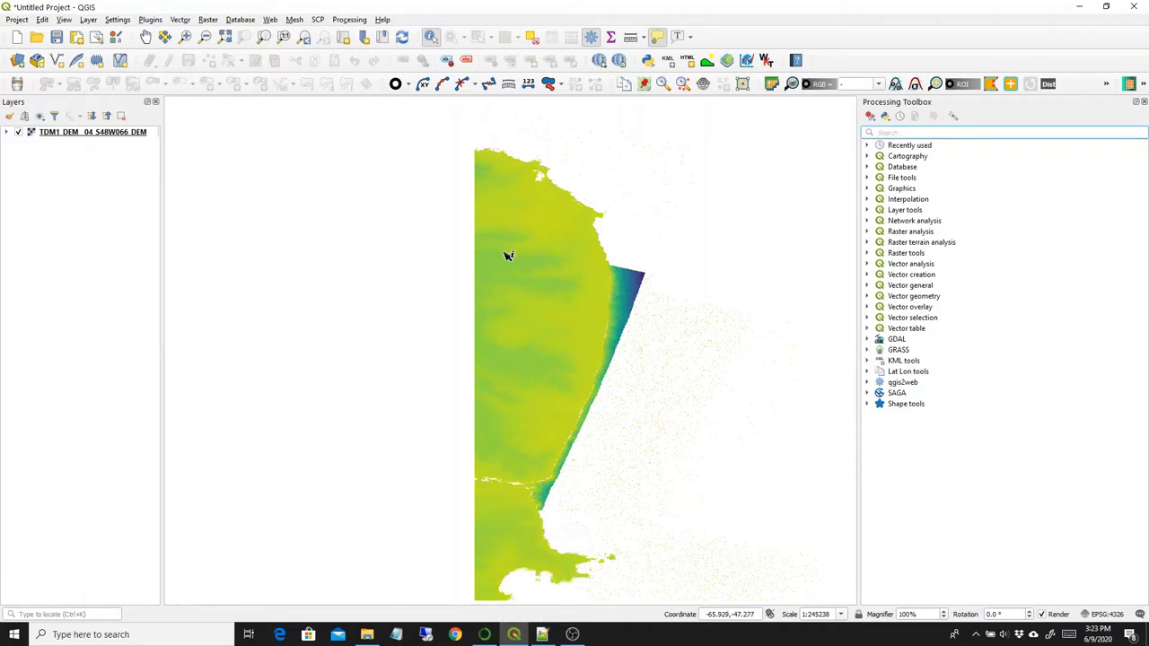
# Show csv_file.txt maximized in Notepad++ to review its four Lat,Lon points
pyautogui.click(543, 634)
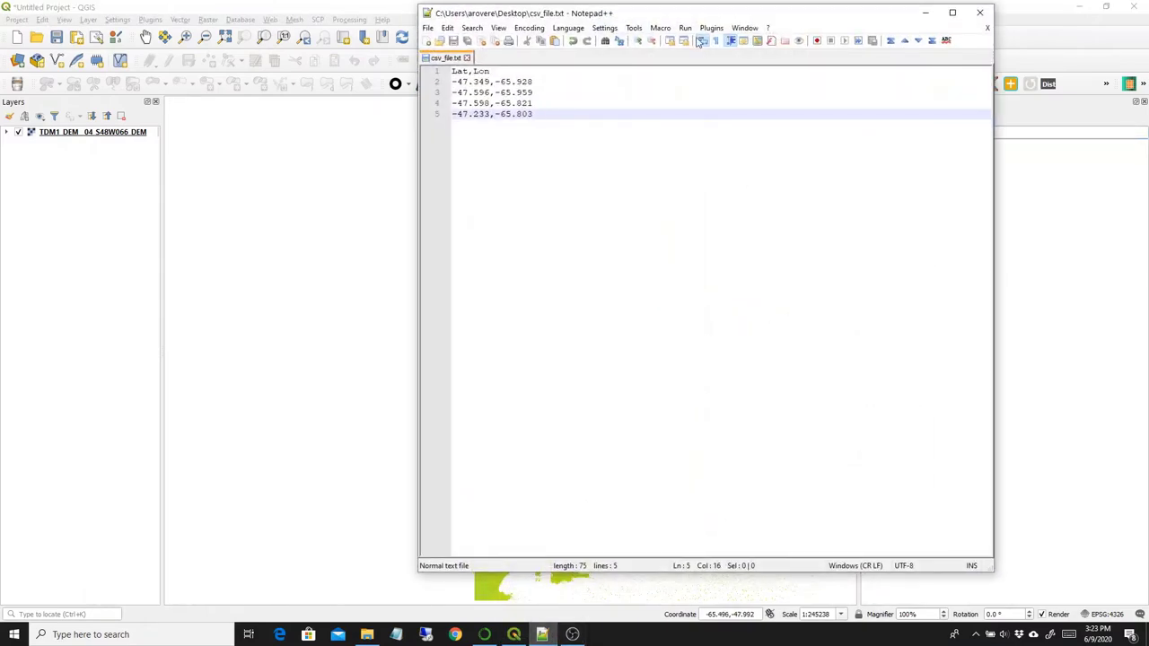
pyautogui.doubleClick(672, 7)
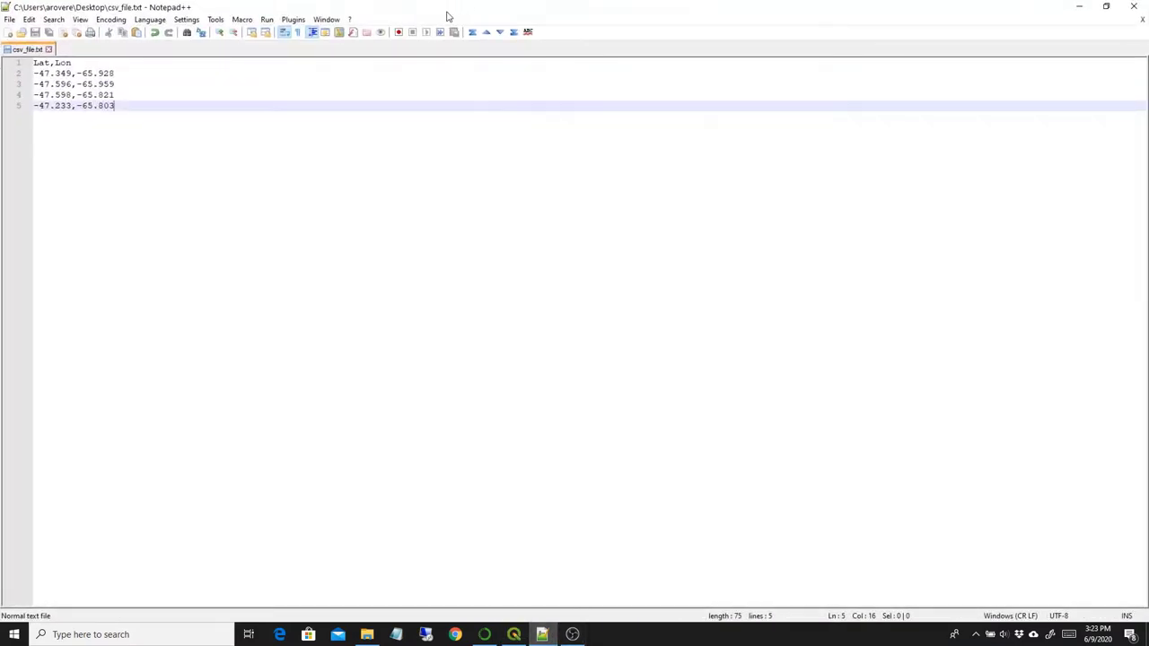
pyautogui.hotkey('ctrl', 'a')
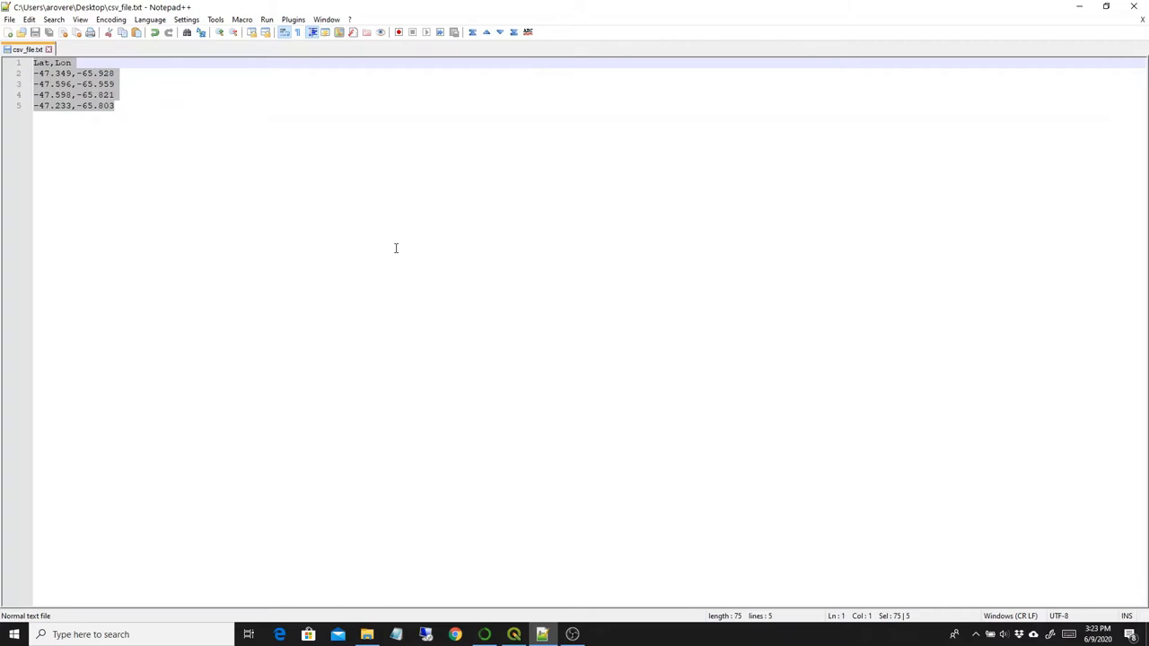
pyautogui.click(395, 248)
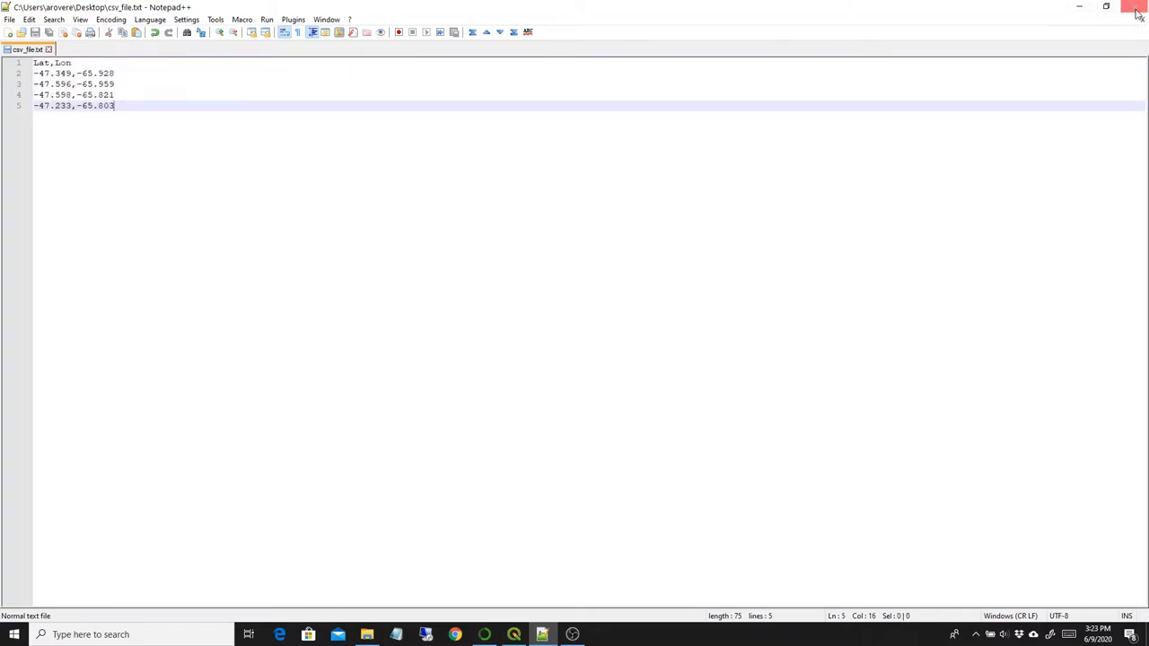
# Add csv_file.txt from the Desktop as a delimited-text point layer, Lon as X and Lat as Y
pyautogui.click(1080, 7)
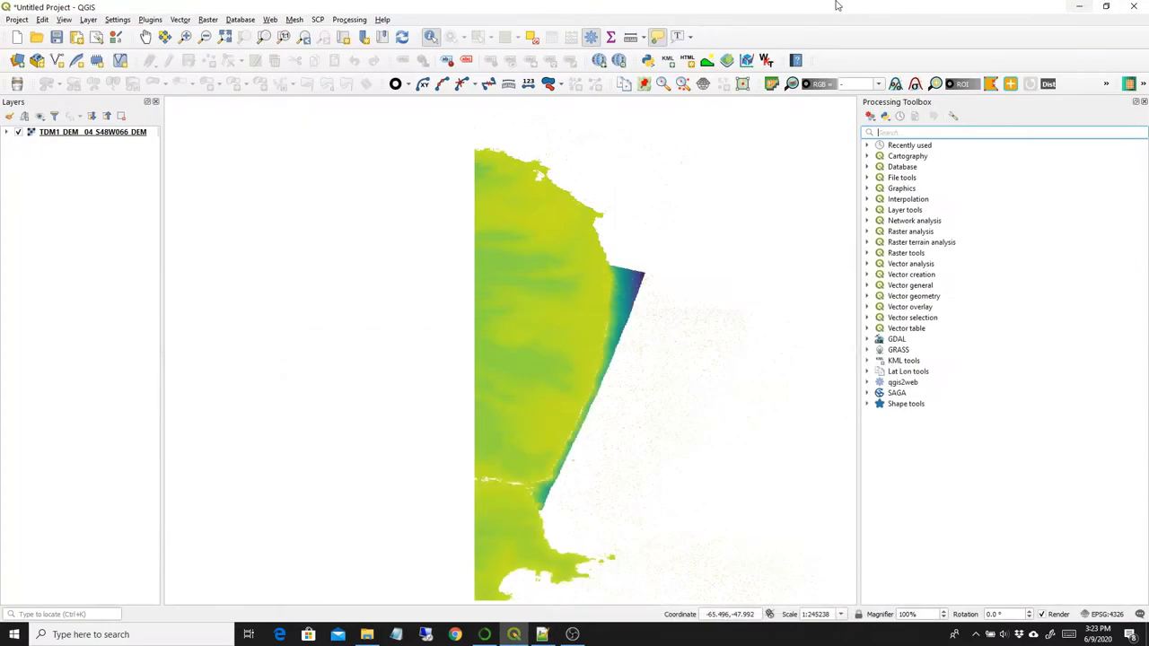
pyautogui.click(17, 61)
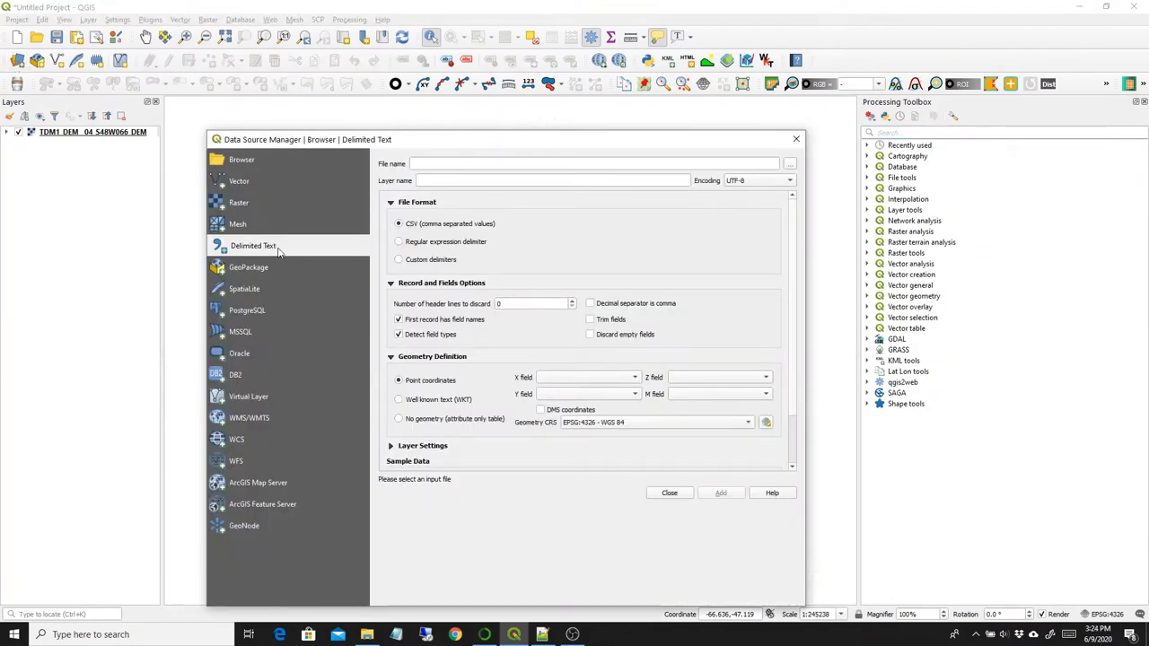
pyautogui.click(790, 168)
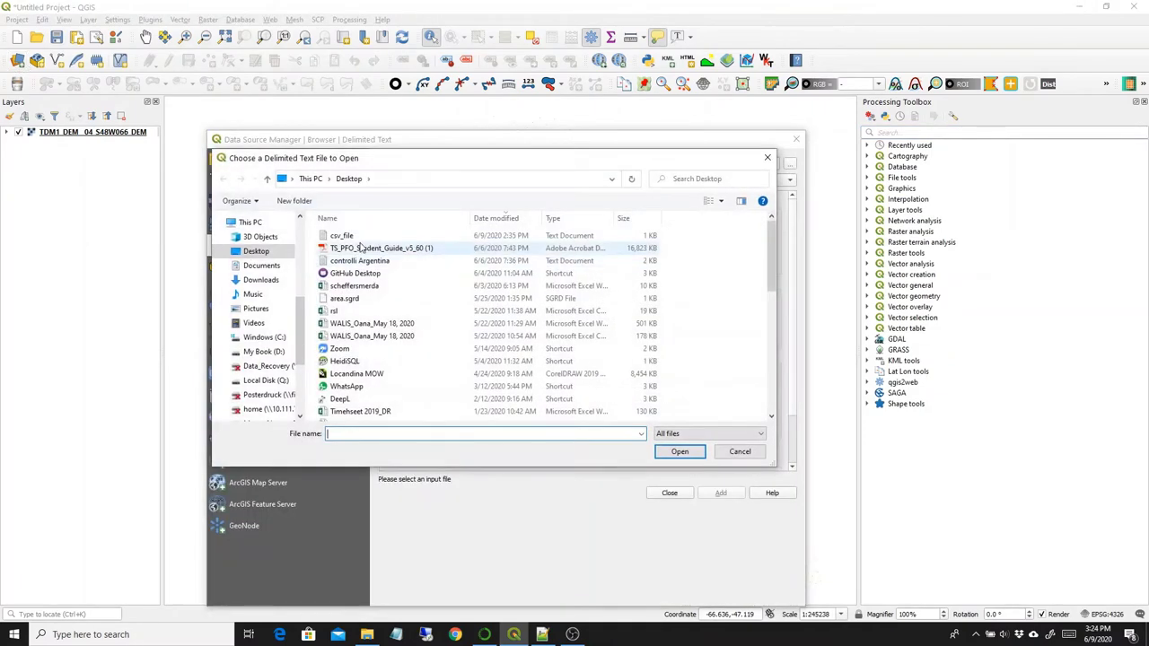
pyautogui.click(350, 235)
pyautogui.click(685, 453)
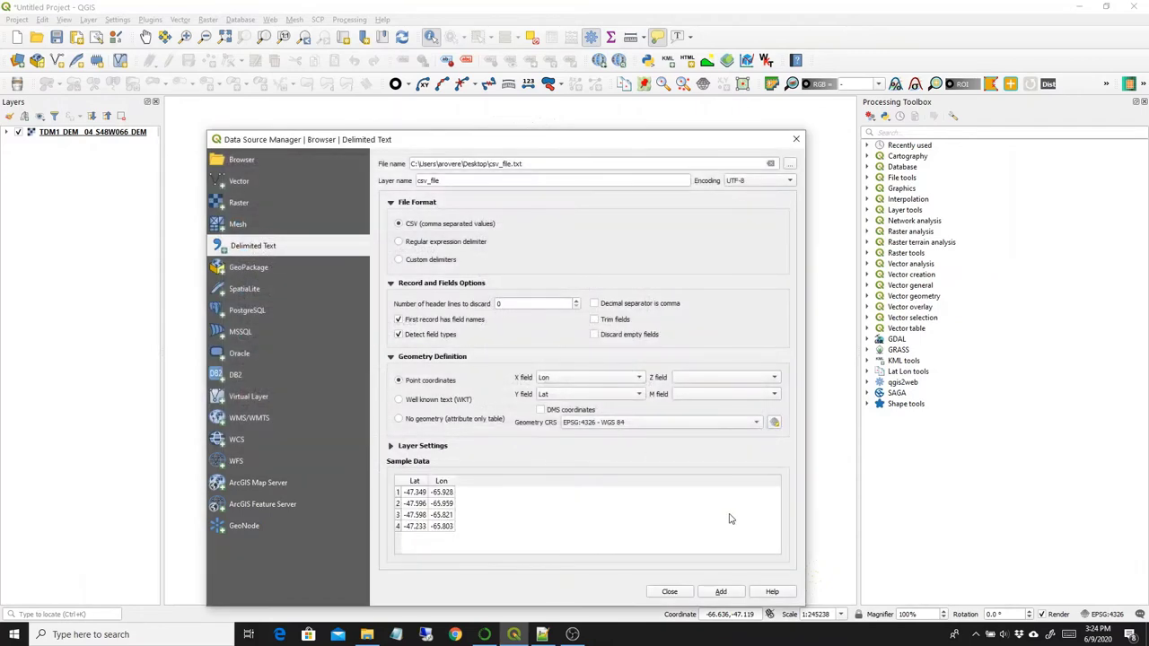
pyautogui.moveTo(562, 141); pyautogui.dragTo(557, 81)
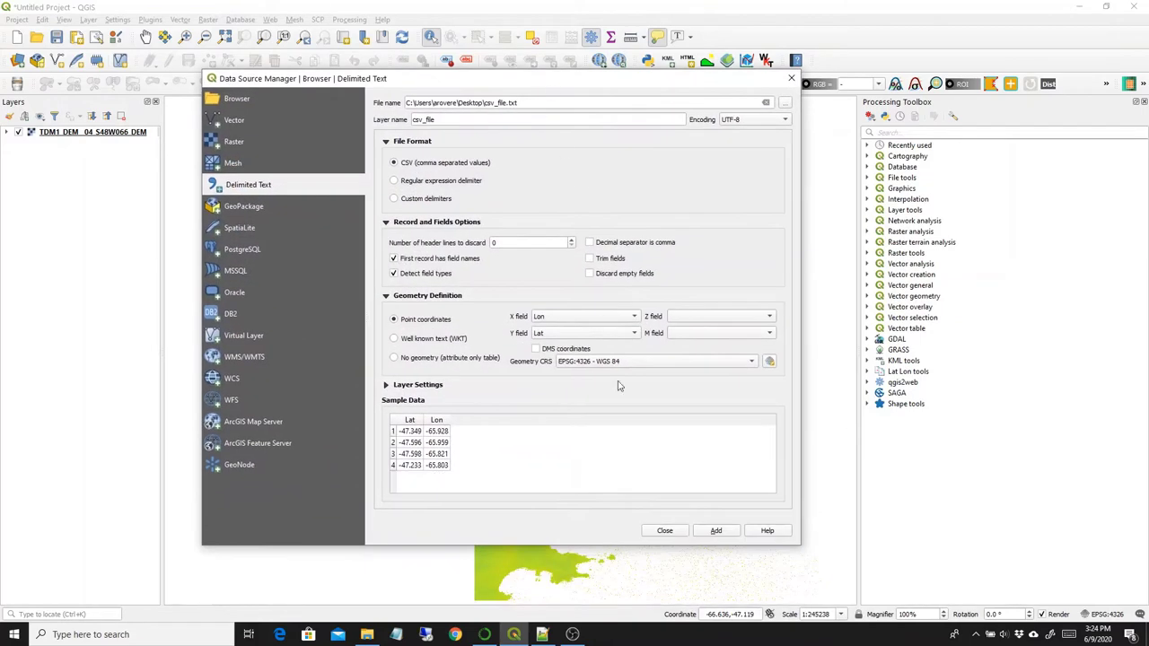
pyautogui.click(715, 532)
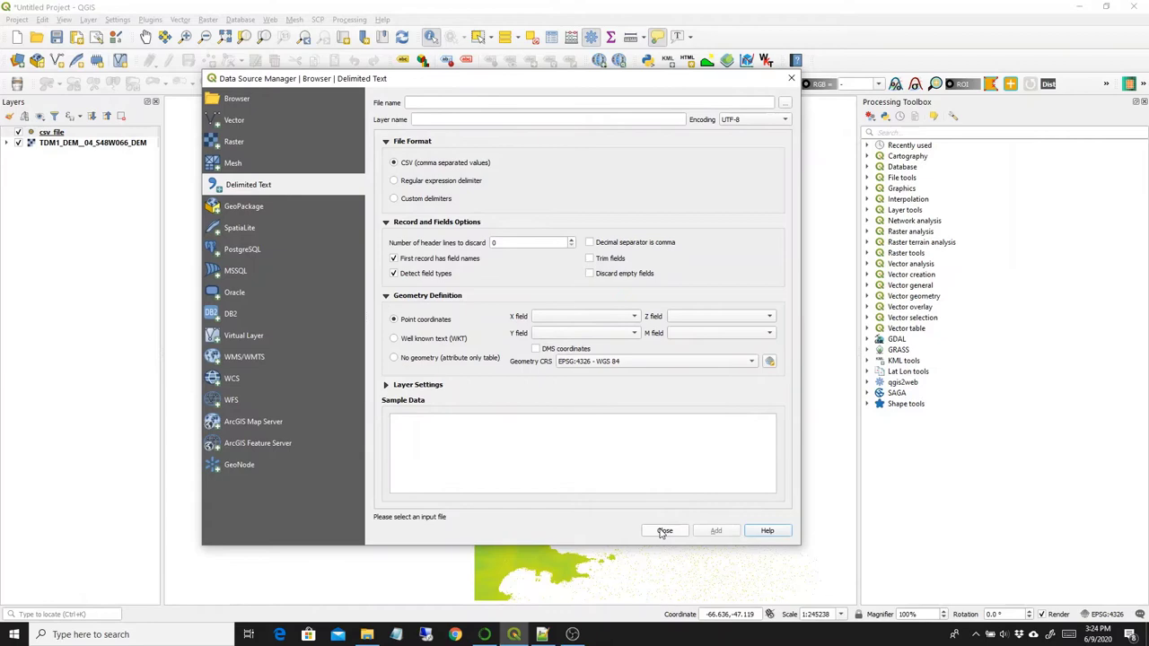
pyautogui.click(664, 531)
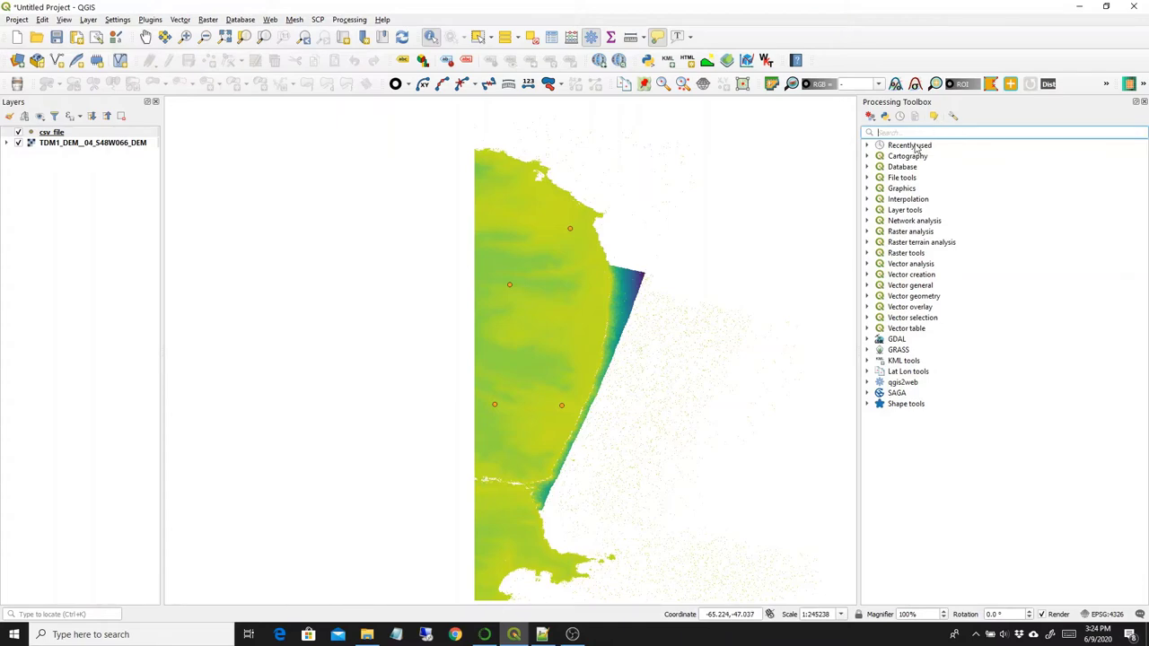
# Find the Minimum Bounding Geometry tool by searching 'minimum' in the Processing Toolbox
pyautogui.write('minu')
pyautogui.press('BackSpace')
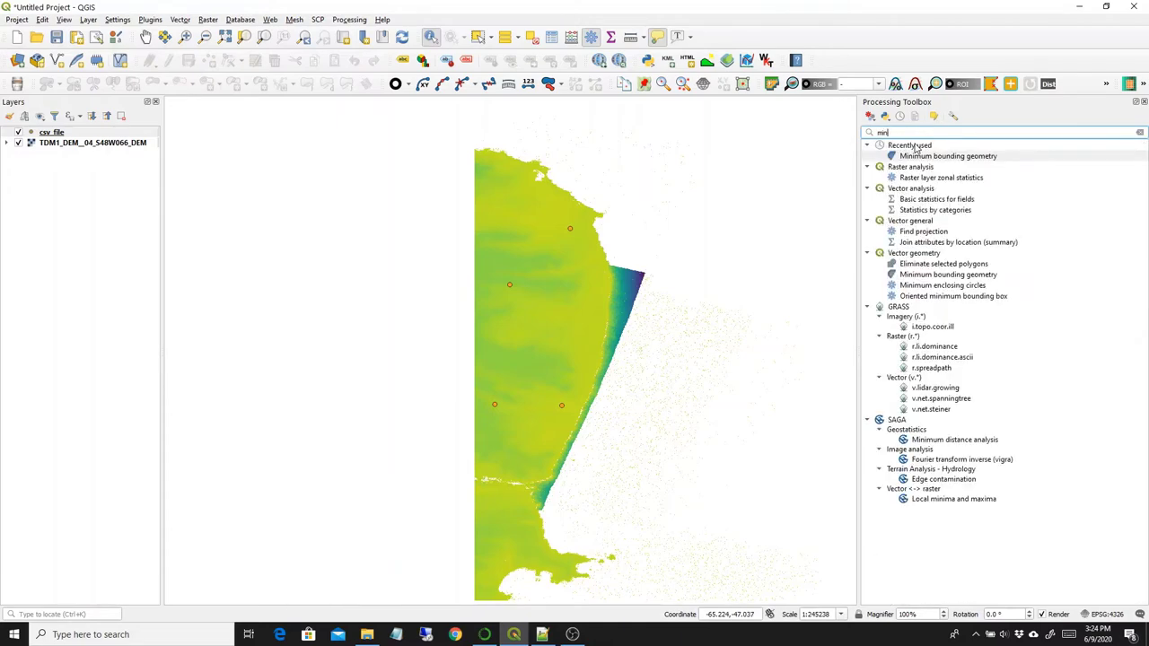
pyautogui.write('imum')
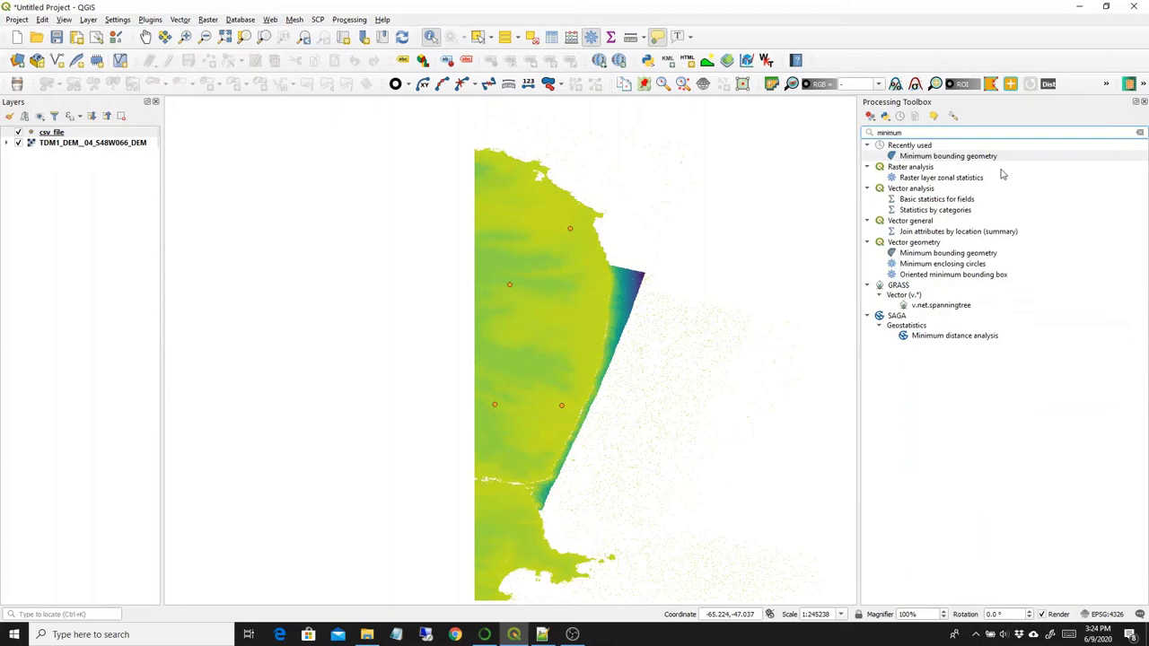
pyautogui.click(957, 255)
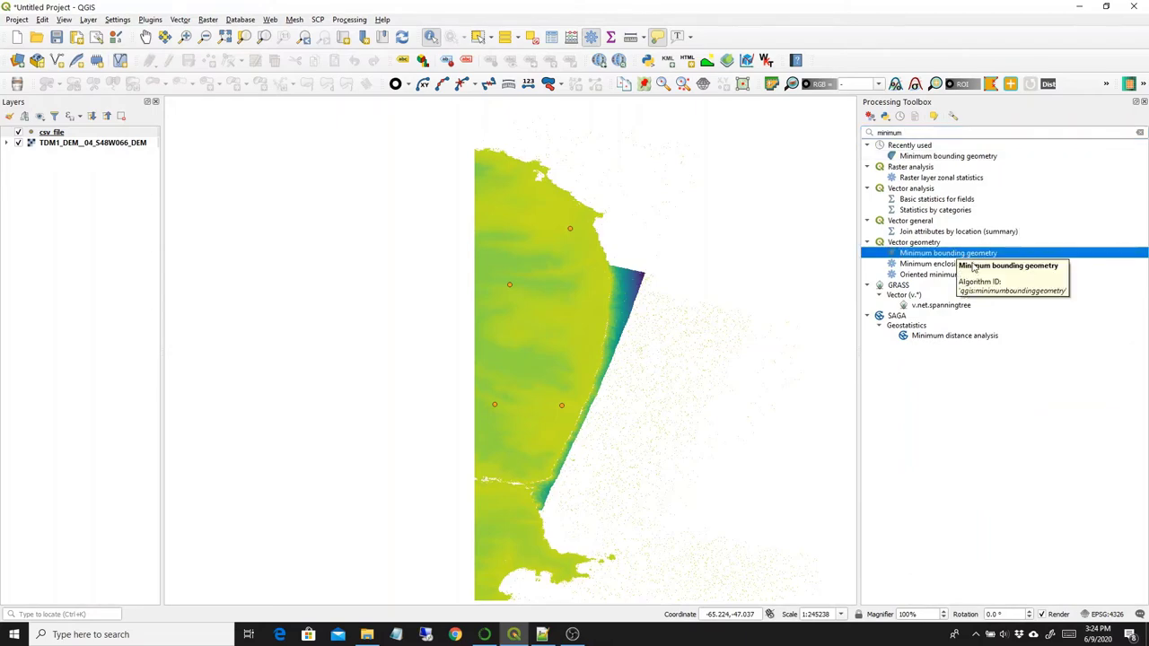
pyautogui.doubleClick(933, 255)
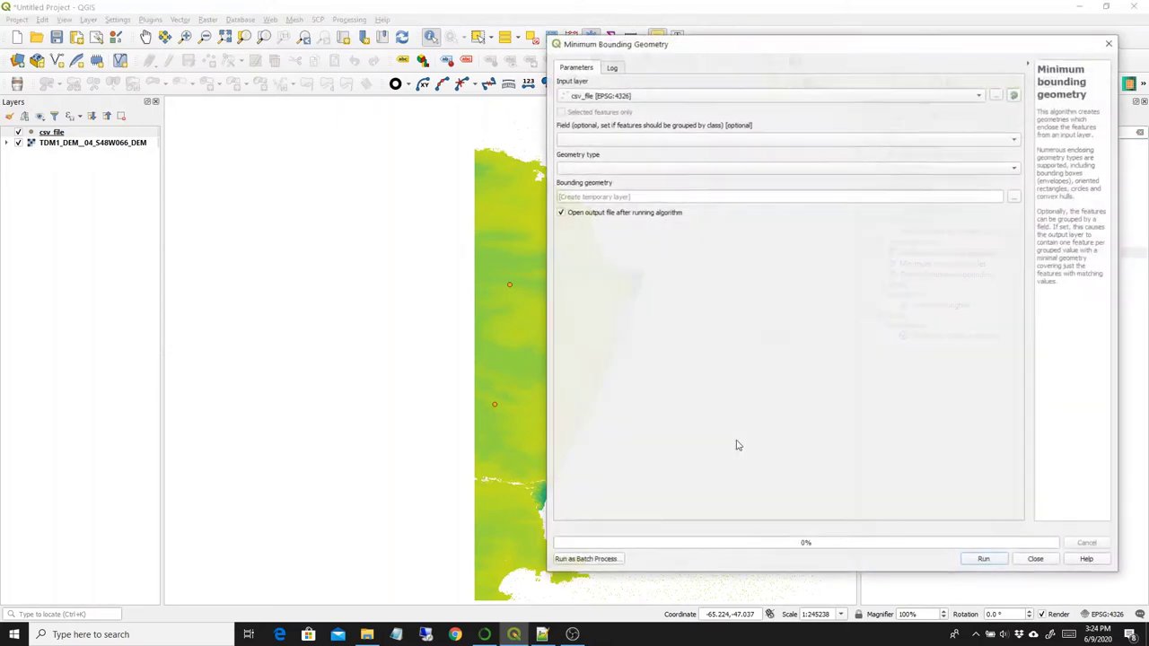
# Run Minimum Bounding Geometry on csv_file with geometry type Envelope (Bounding Box)
pyautogui.moveTo(705, 48); pyautogui.dragTo(361, 51)
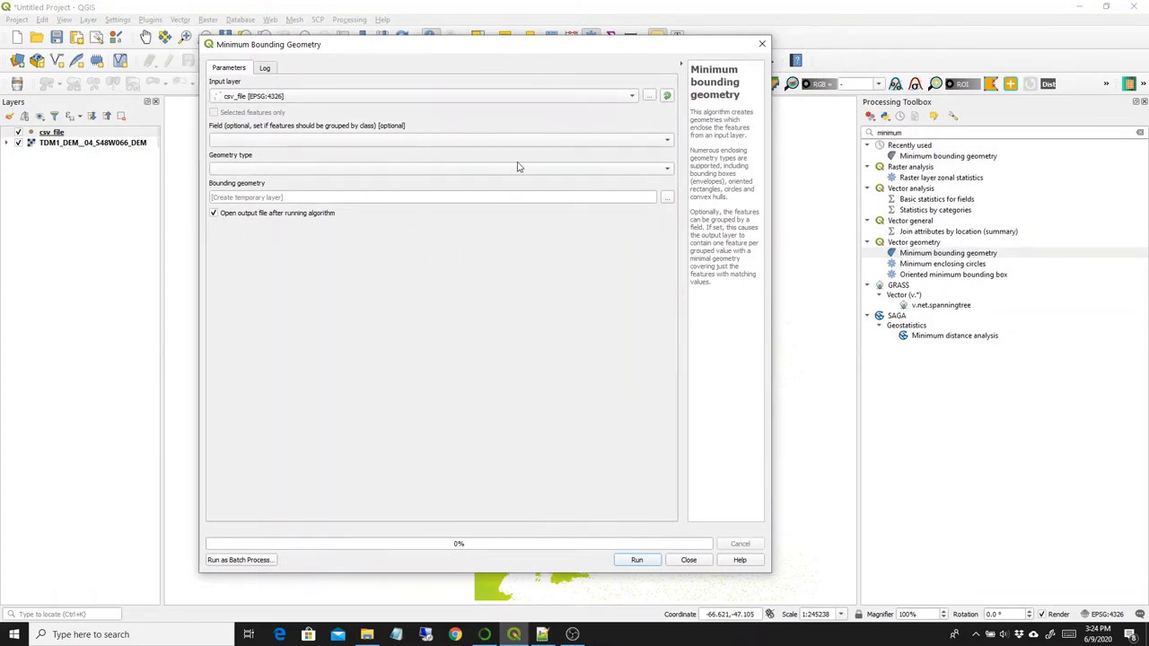
pyautogui.click(555, 141)
pyautogui.click(440, 170)
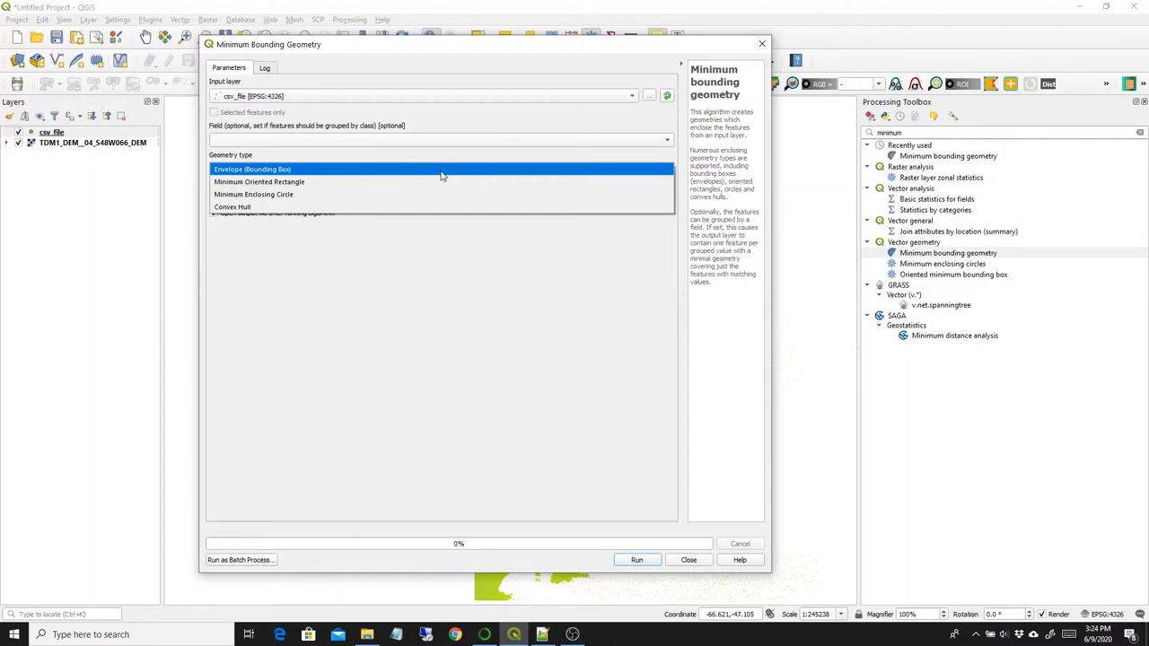
pyautogui.click(440, 175)
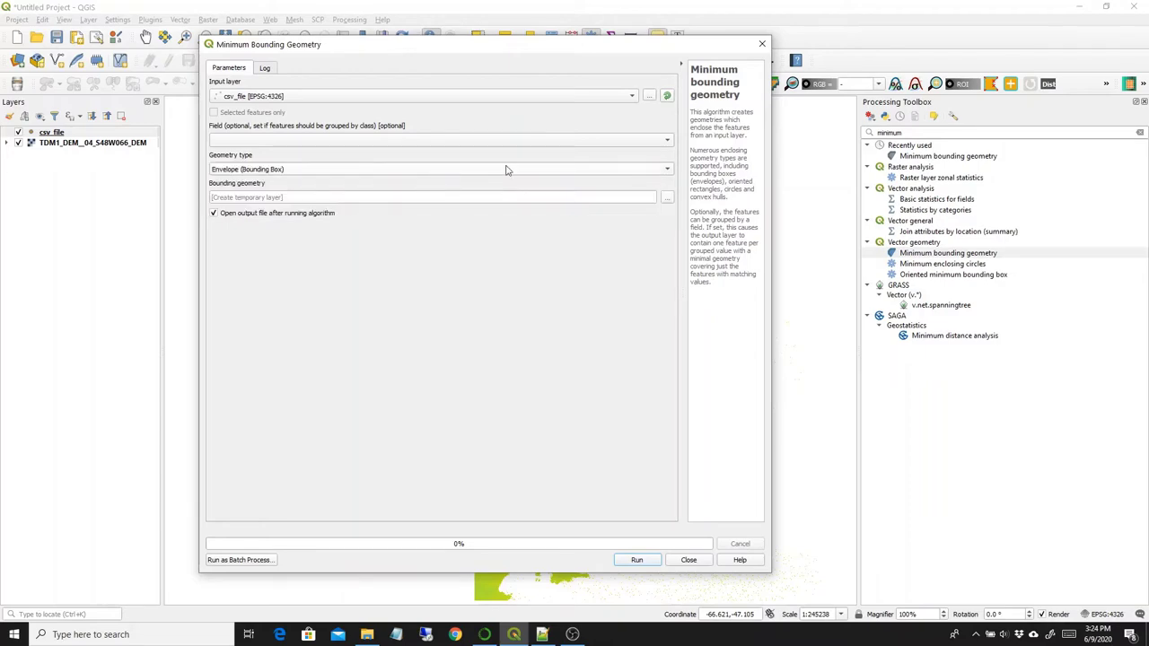
pyautogui.click(636, 560)
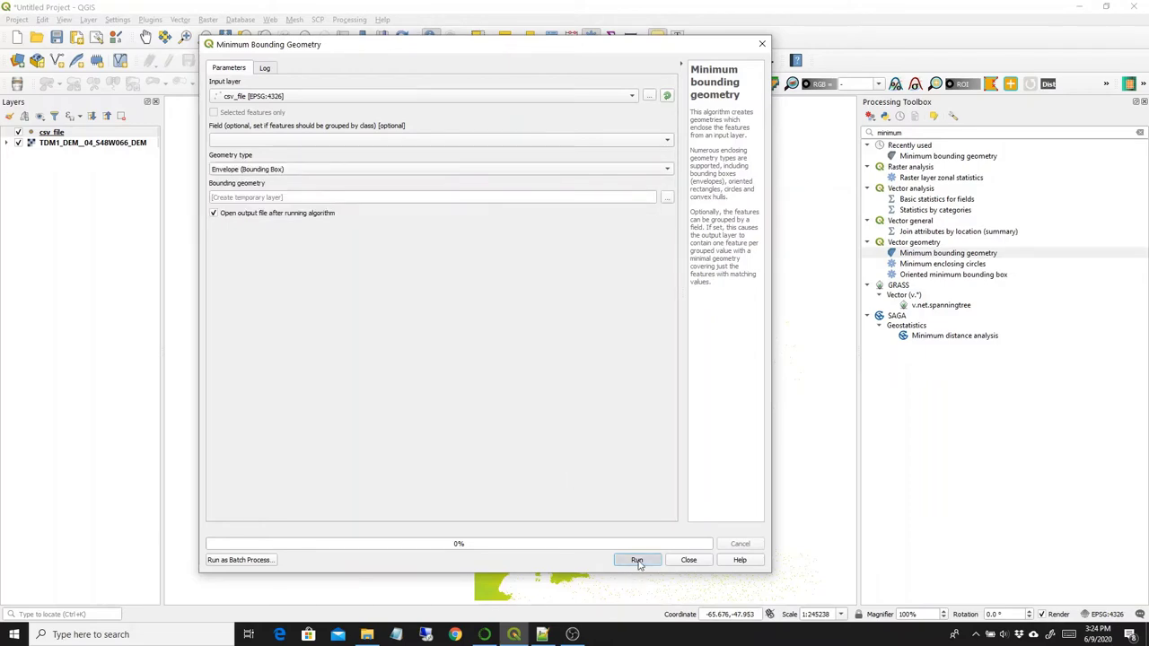
# Place the csv_file points layer above the new bounding-box layer
pyautogui.moveTo(473, 49); pyautogui.dragTo(927, 37)
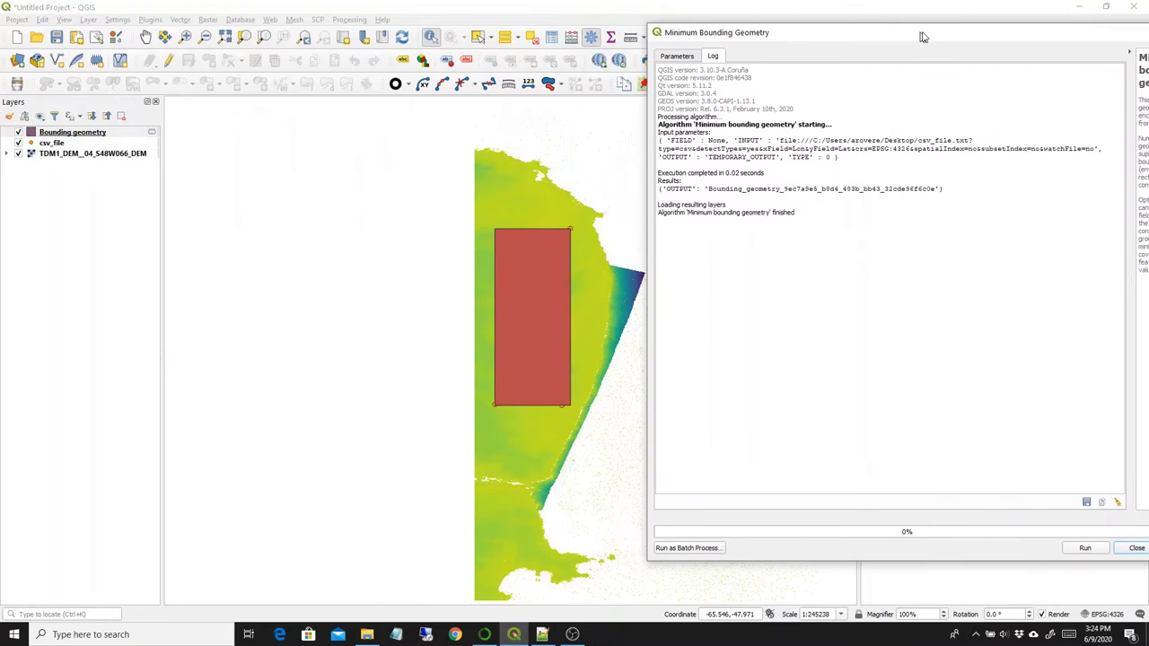
pyautogui.moveTo(70, 132); pyautogui.dragTo(77, 140)
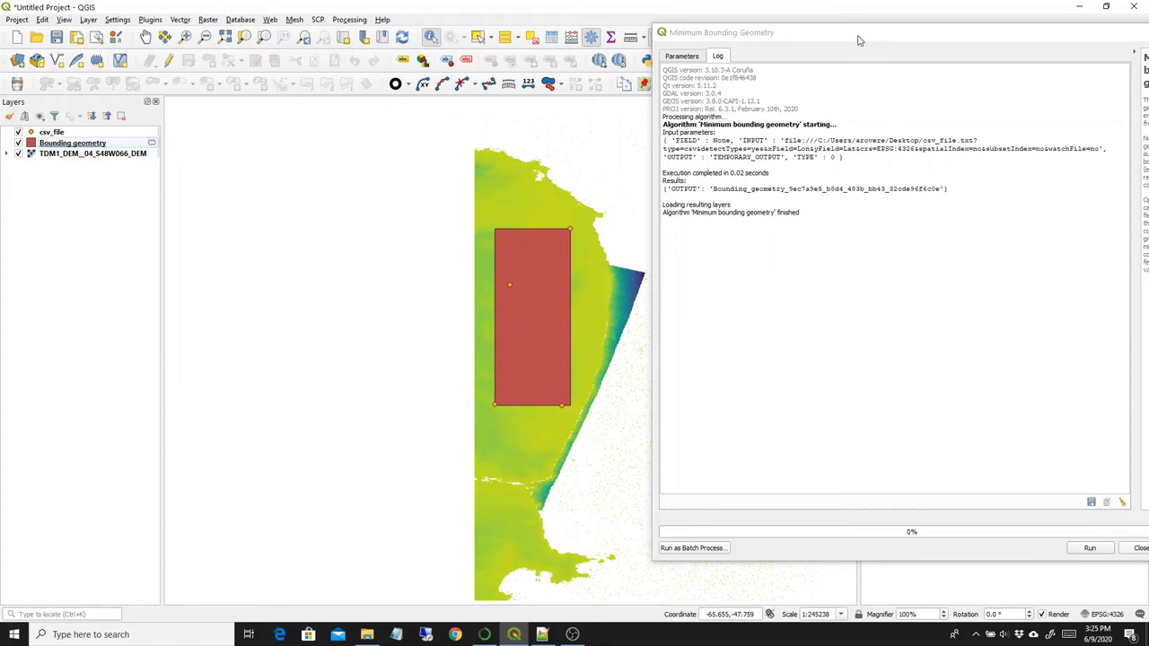
pyautogui.moveTo(857, 41); pyautogui.dragTo(705, 43)
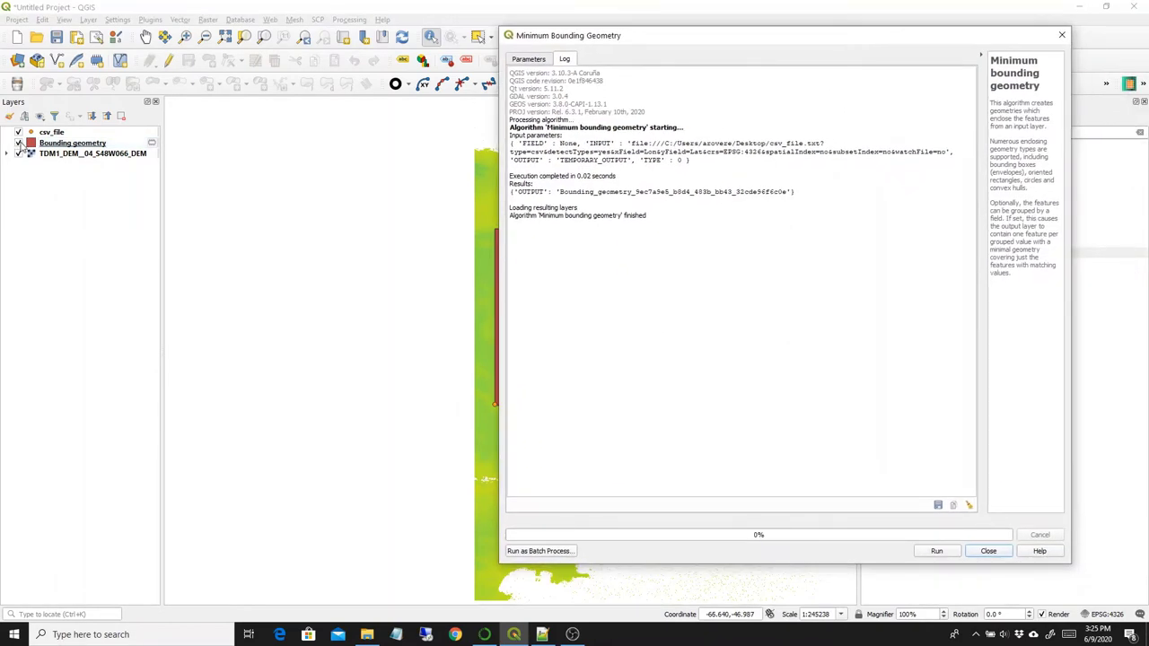
# Hide the envelope layer and rerun Minimum Bounding Geometry with geometry type Convex Hull
pyautogui.click(19, 143)
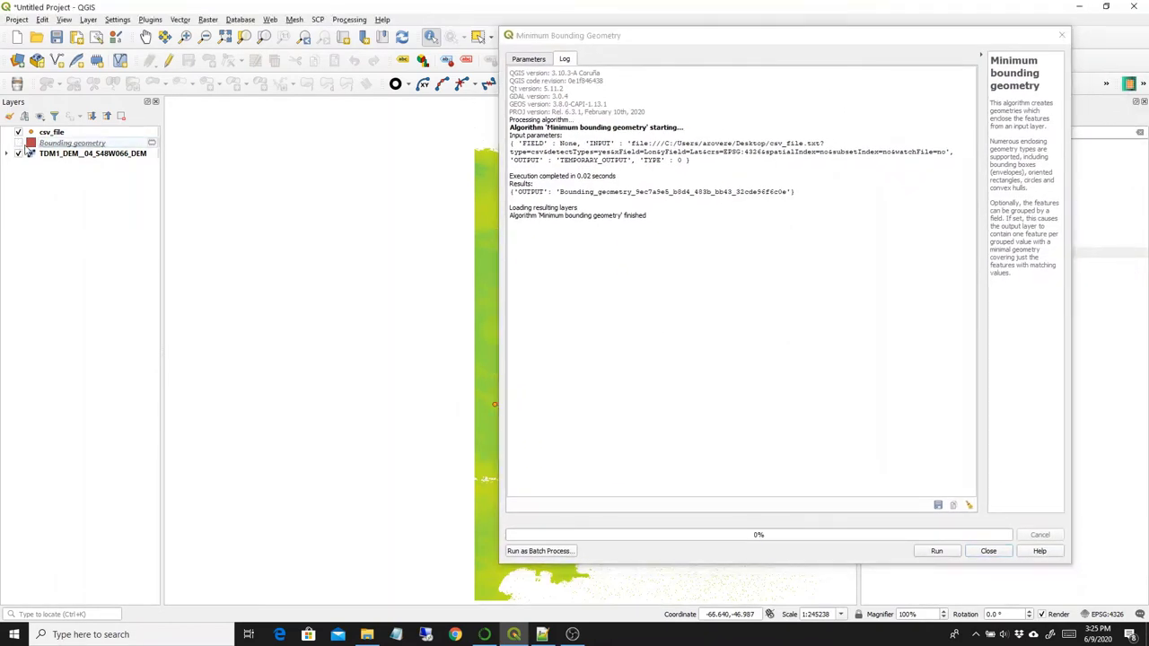
pyautogui.click(518, 62)
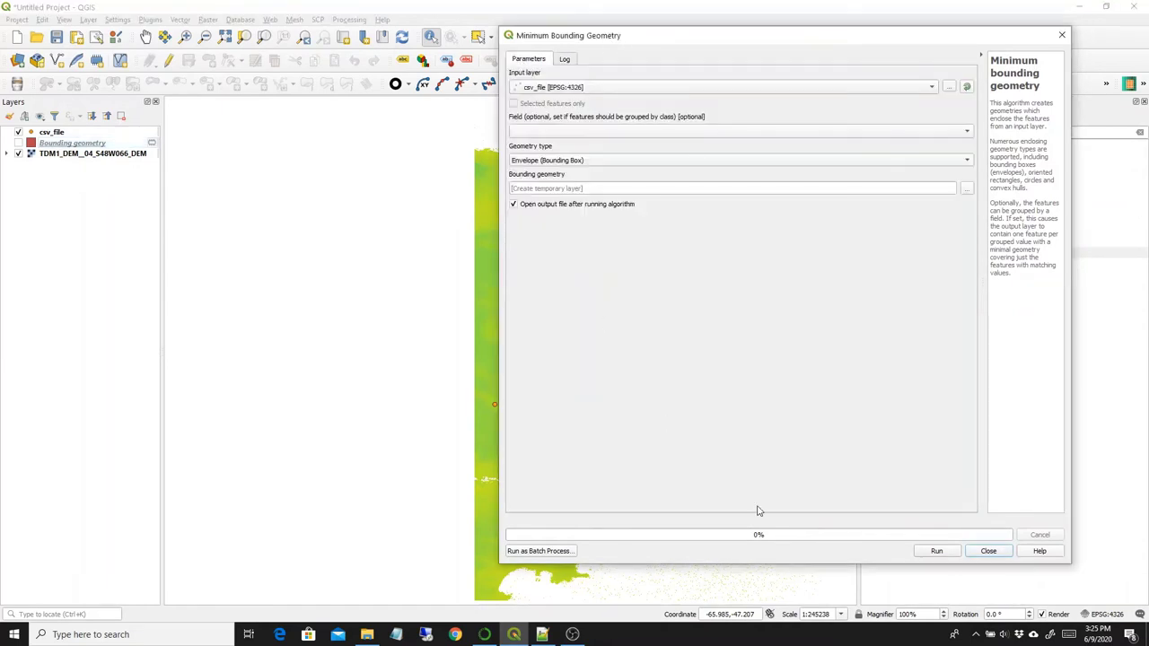
pyautogui.click(751, 135)
pyautogui.click(619, 162)
pyautogui.click(608, 198)
pyautogui.click(936, 551)
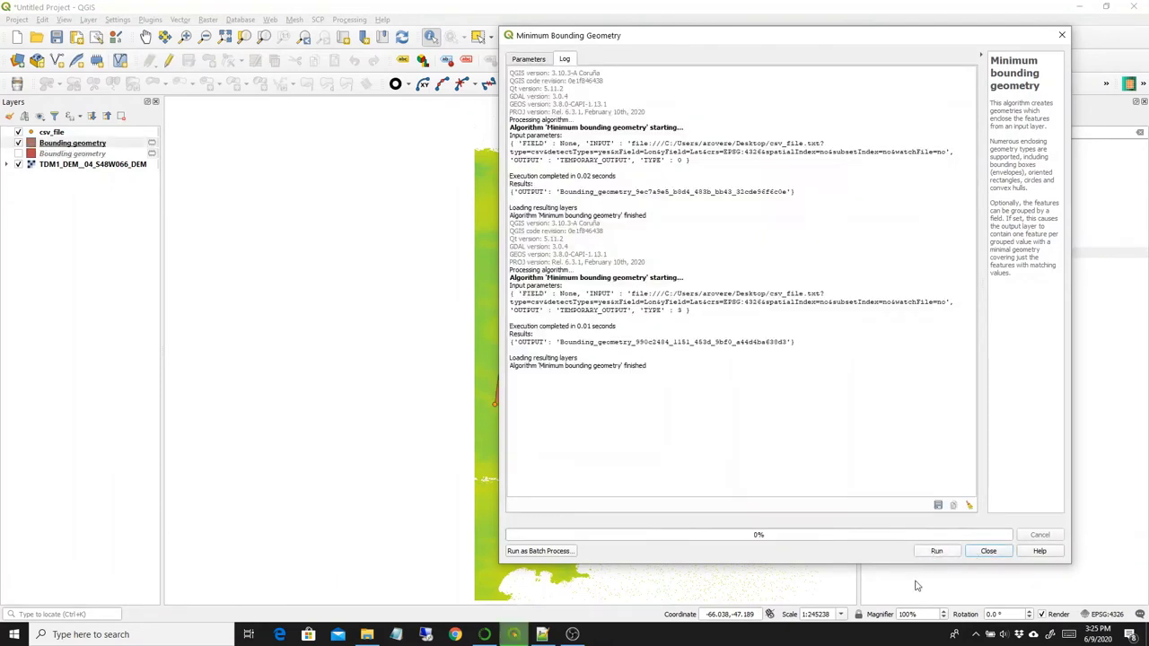
pyautogui.click(988, 551)
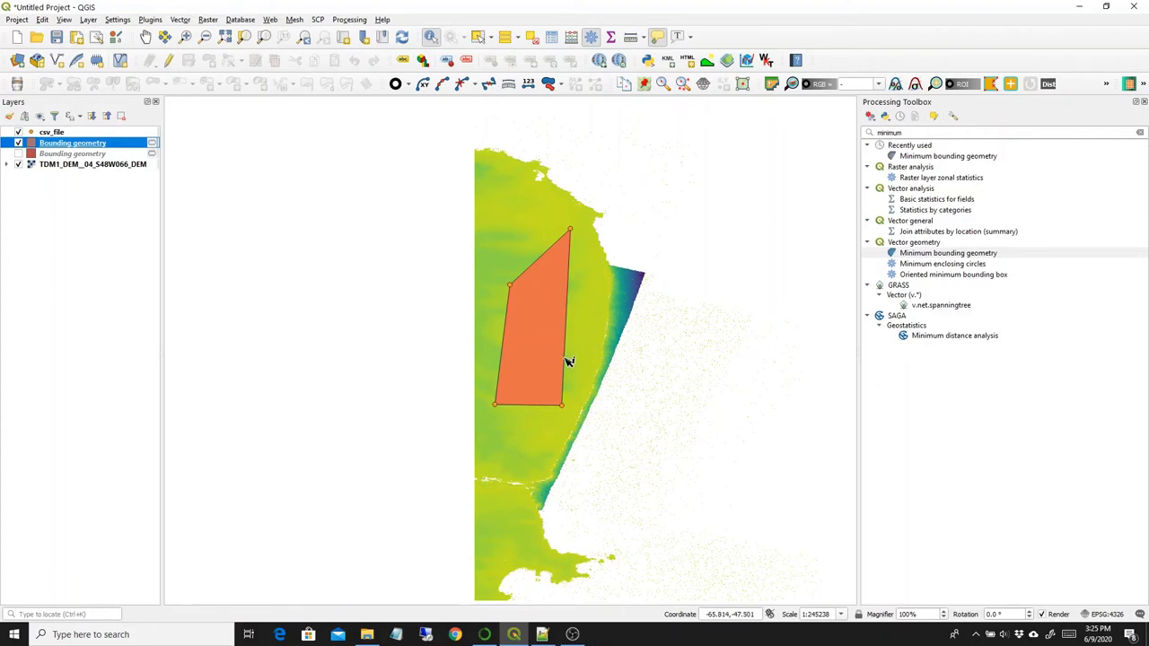
# Remove the hidden envelope Bounding geometry layer from the project
pyautogui.rightClick(54, 154)
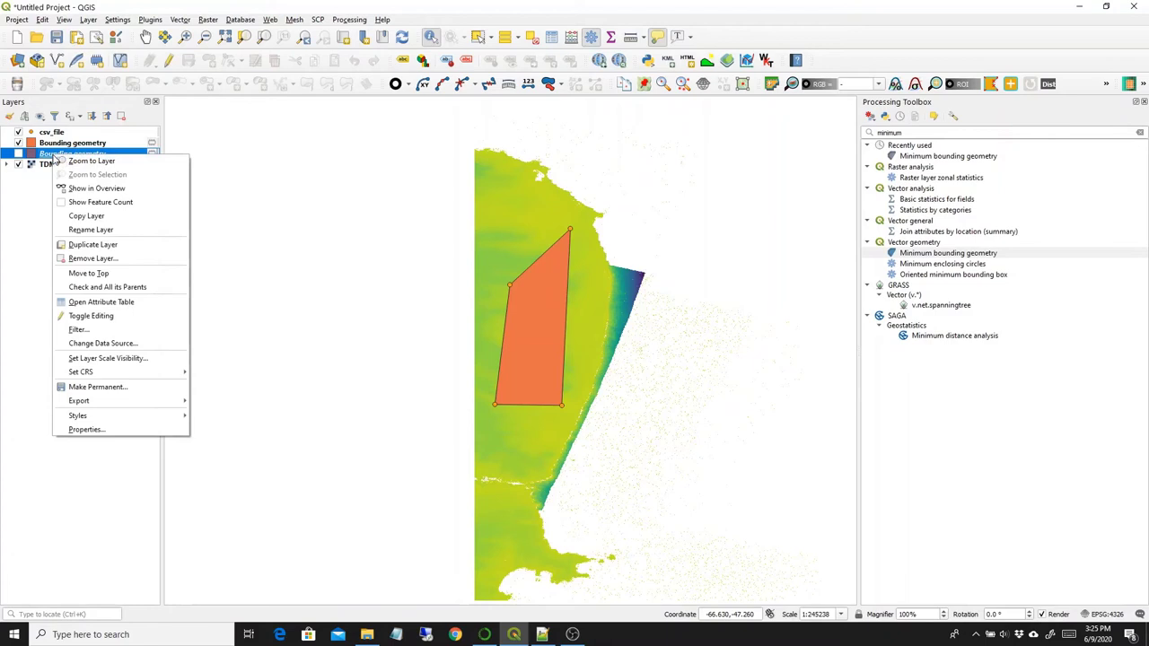
pyautogui.click(103, 260)
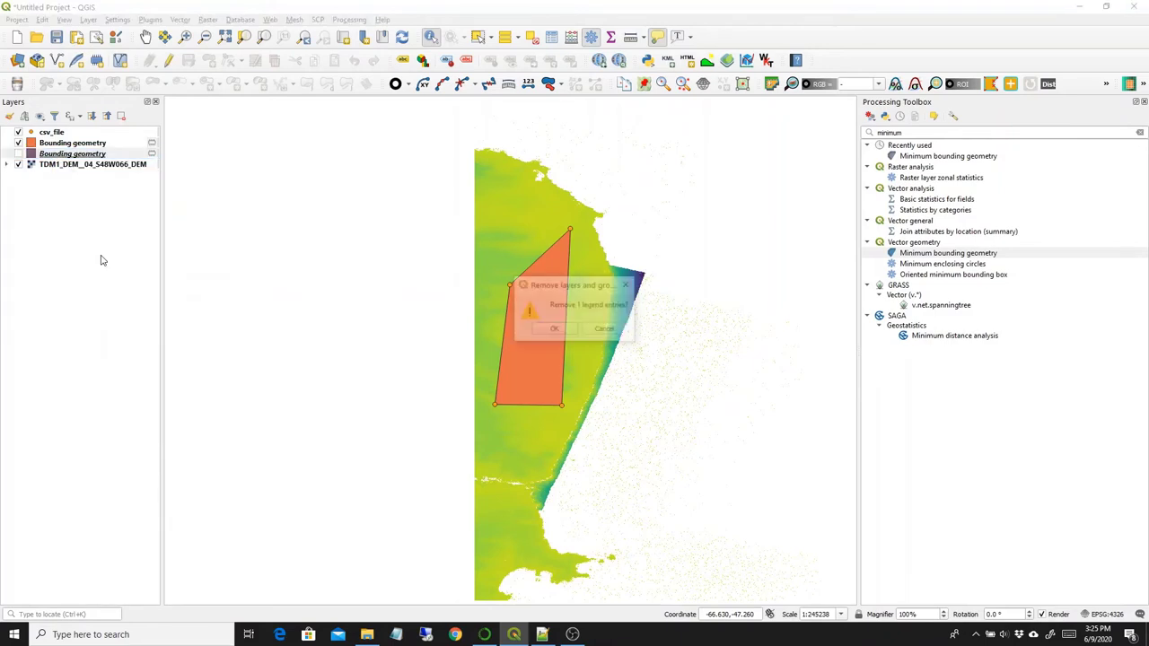
pyautogui.click(556, 330)
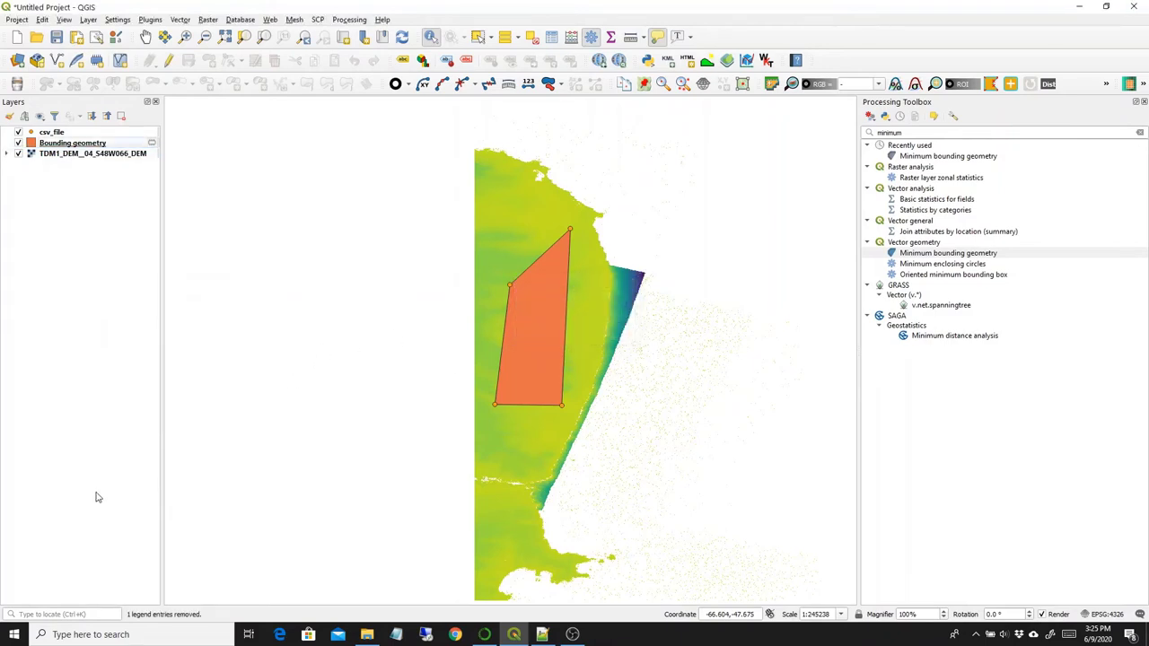
pyautogui.click(208, 20)
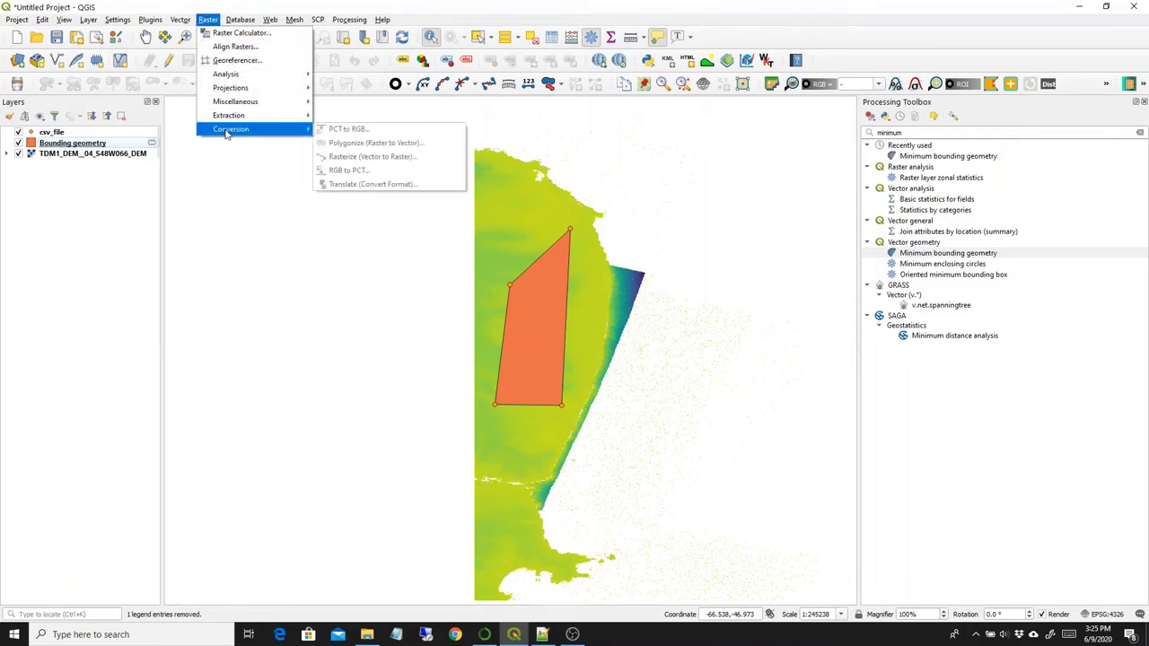
pyautogui.moveTo(229, 115)
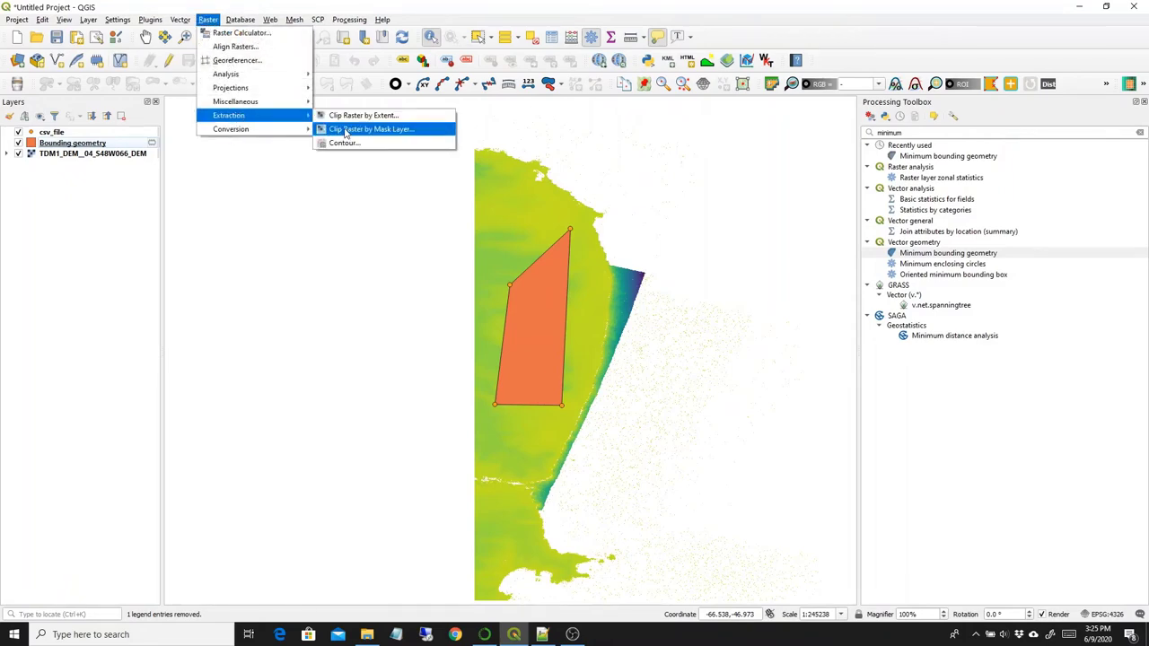
# Clip the TDM1 DEM by the convex hull Bounding geometry mask, leaving source CRS unset
pyautogui.click(346, 131)
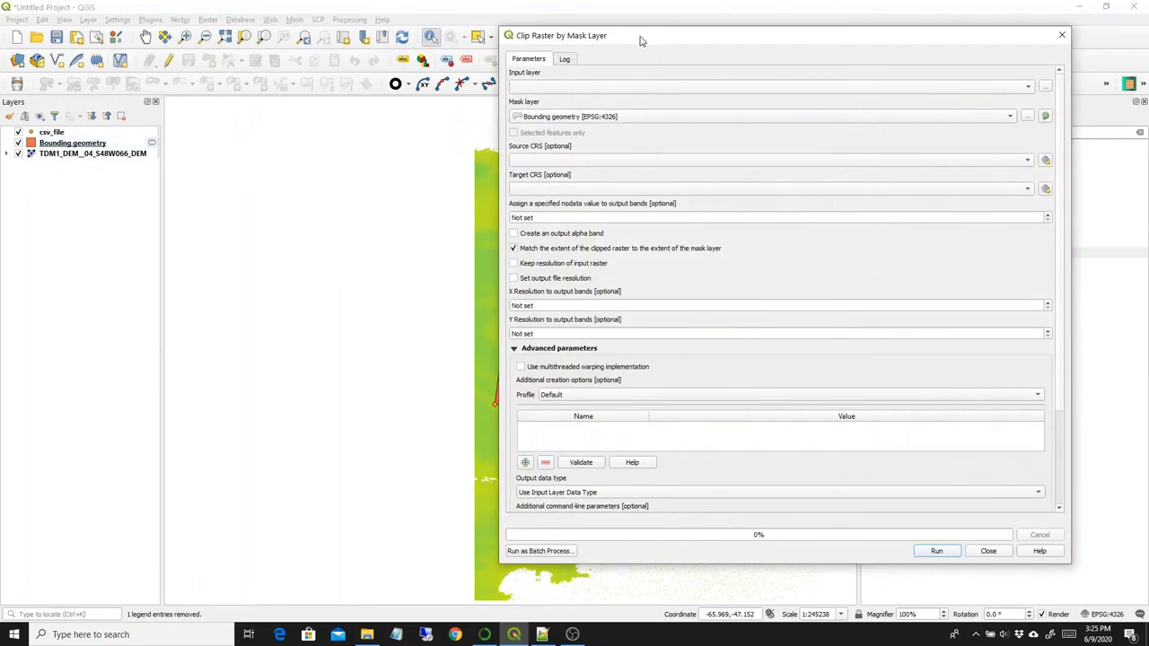
pyautogui.moveTo(641, 40); pyautogui.dragTo(497, 44)
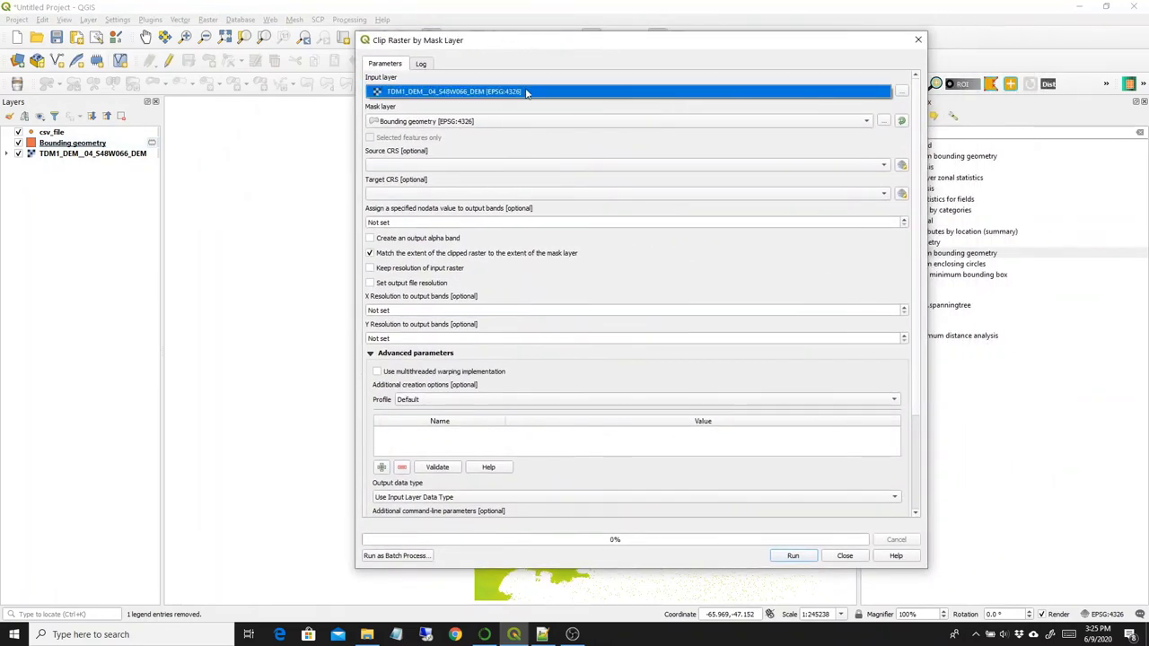
pyautogui.click(527, 93)
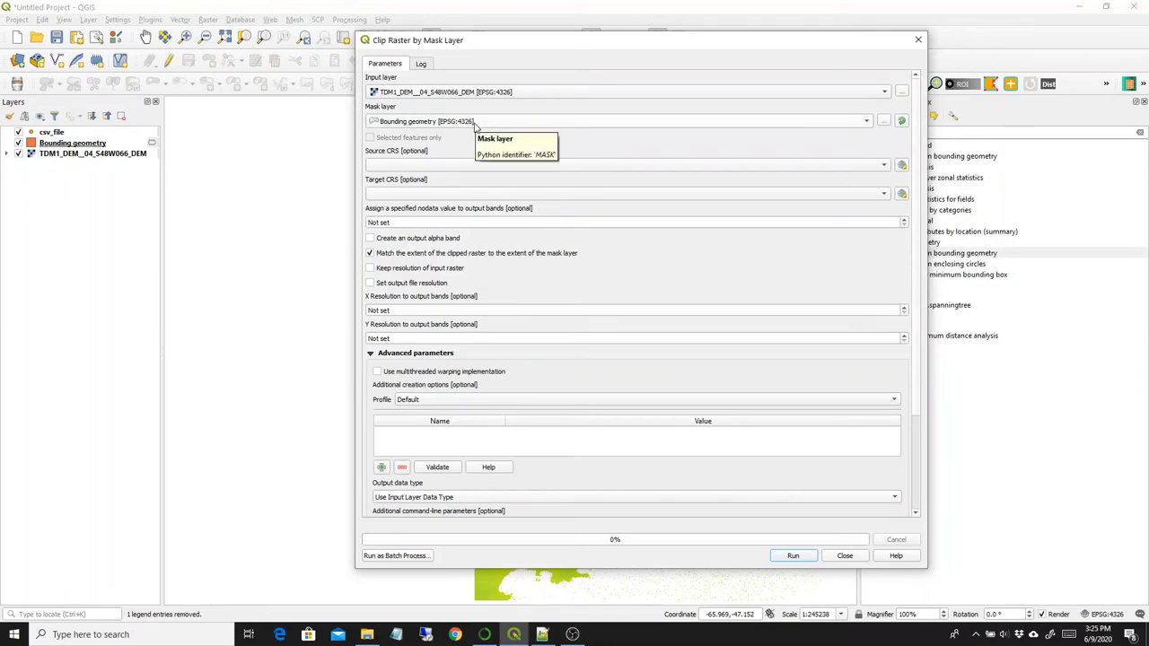
pyautogui.click(435, 166)
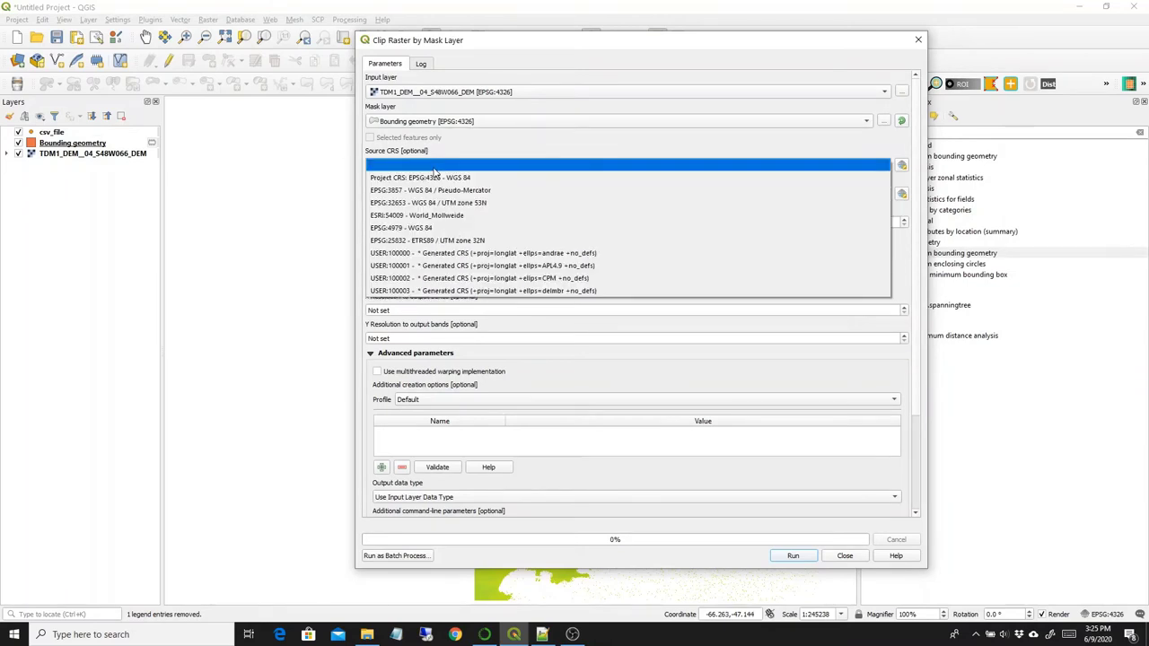
pyautogui.click(445, 166)
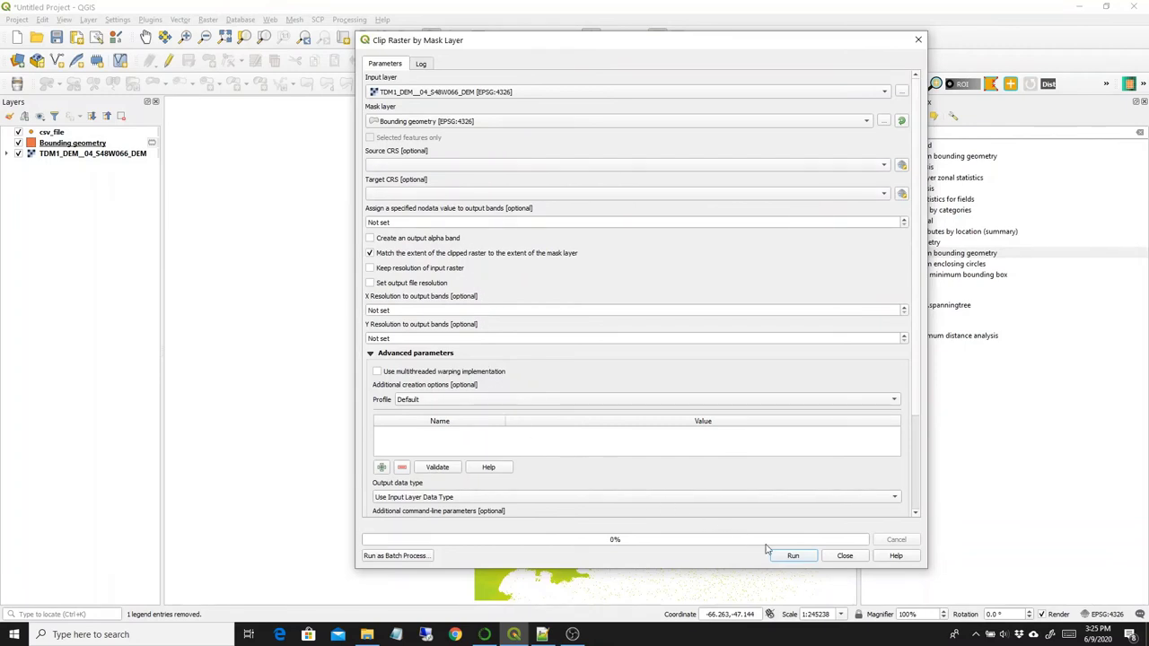
pyautogui.click(792, 556)
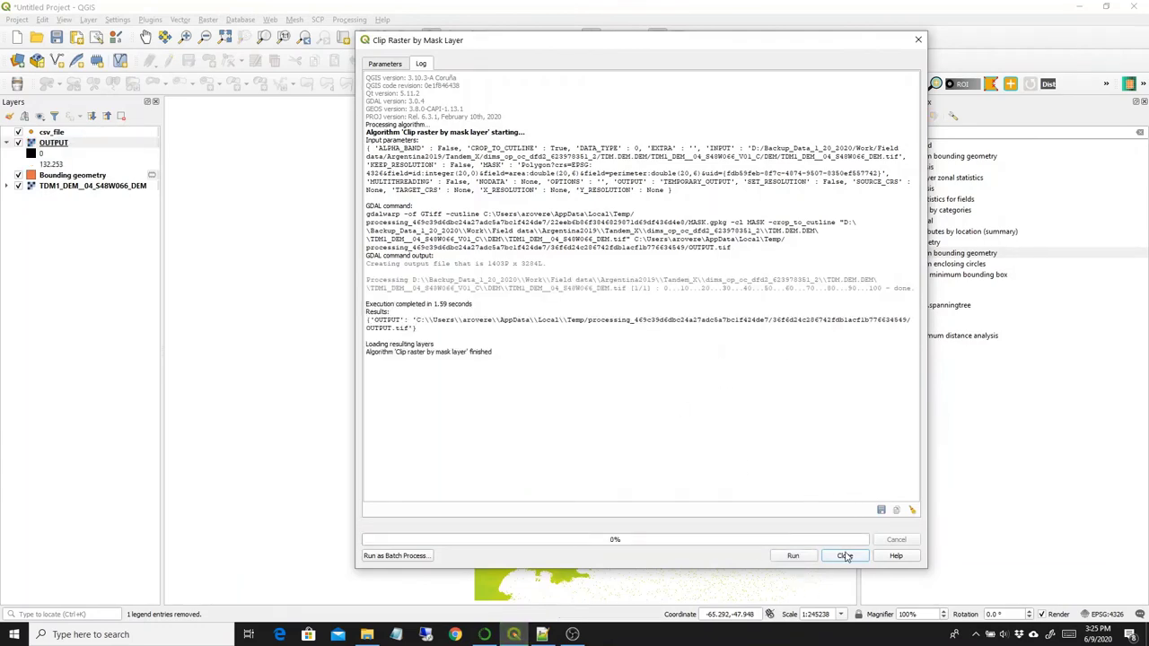
pyautogui.click(844, 557)
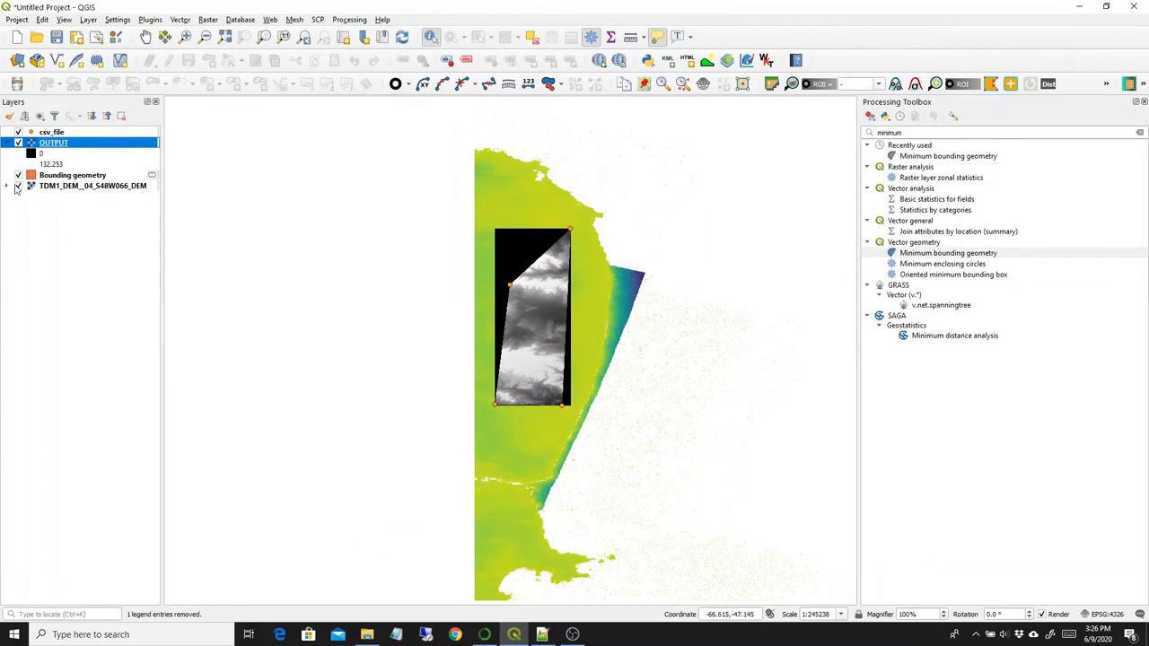
# Hide every layer except OUTPUT and identify a first pixel value on the clipped raster
pyautogui.click(19, 175)
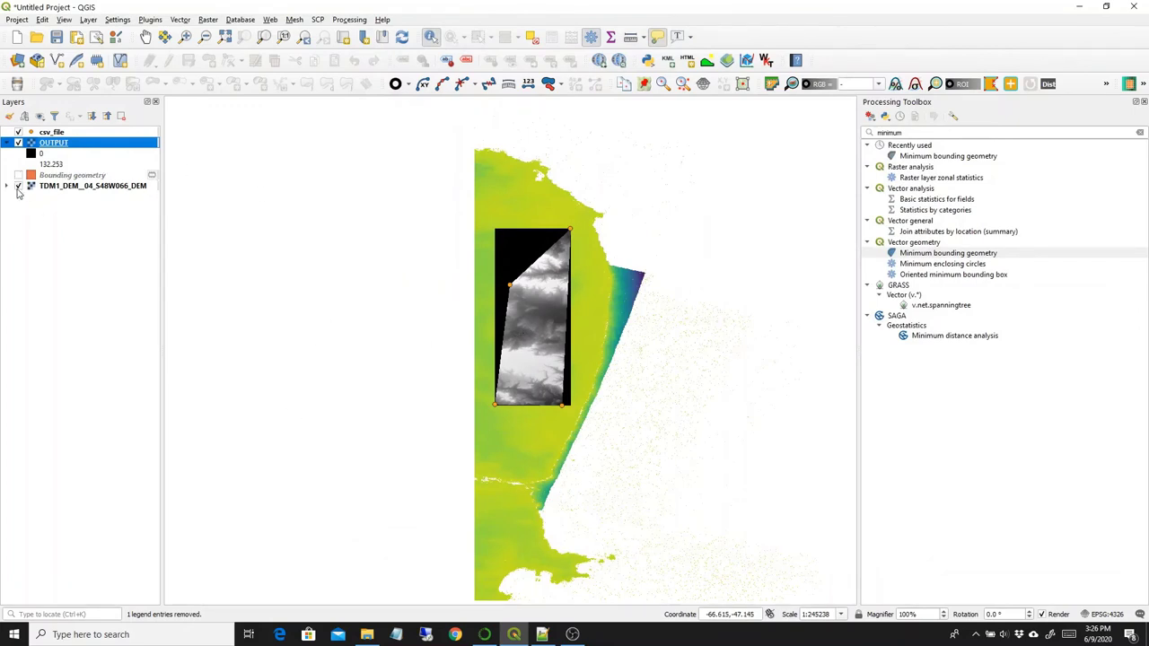
pyautogui.click(18, 132)
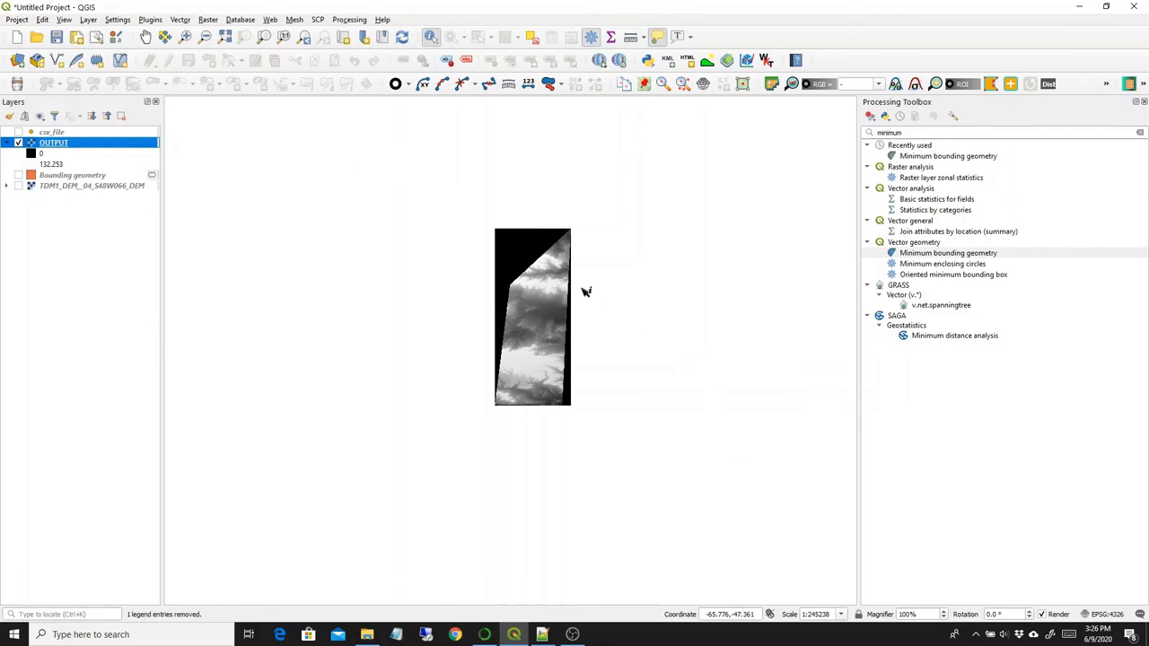
pyautogui.click(539, 265)
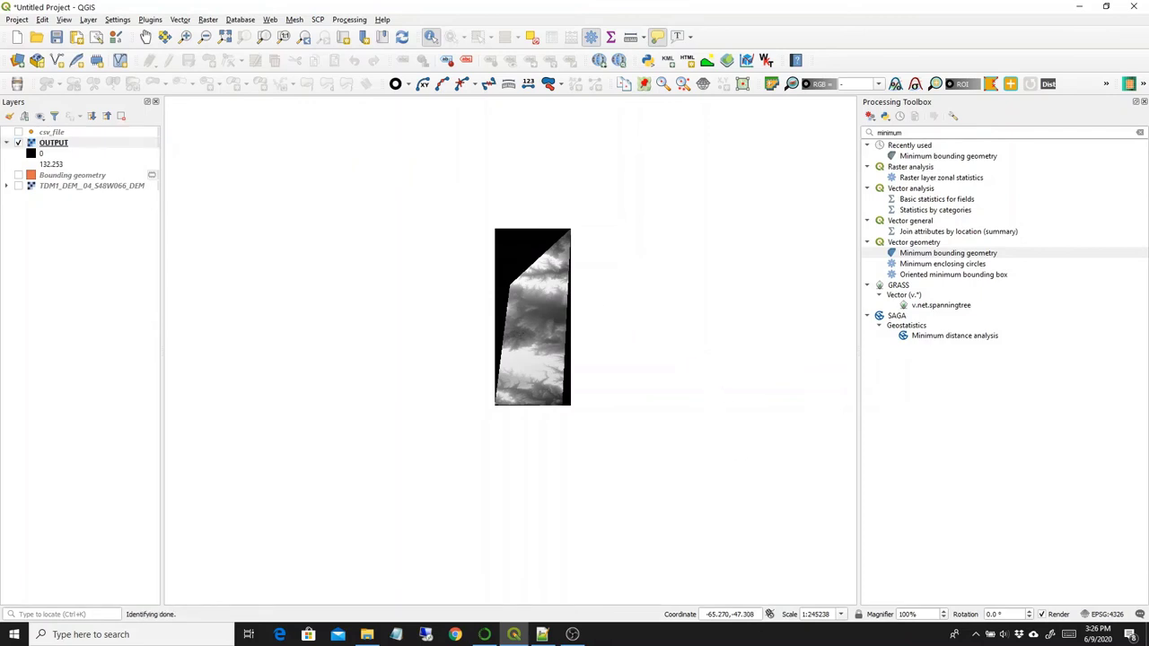
pyautogui.moveTo(1085, 303); pyautogui.dragTo(301, 114)
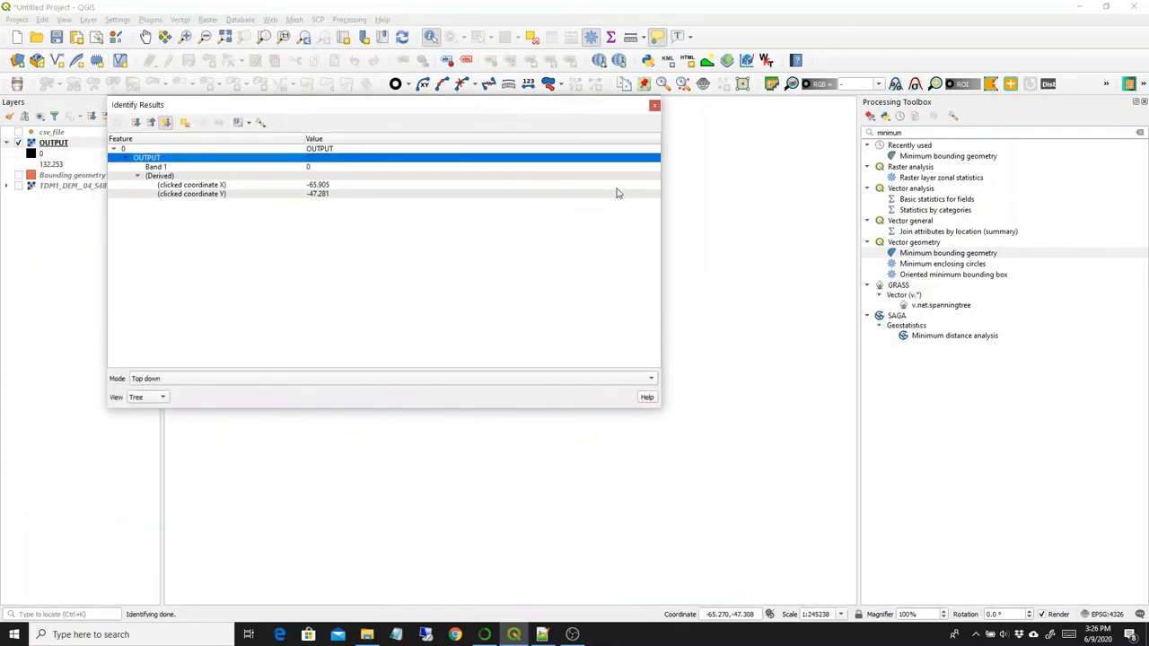
pyautogui.moveTo(669, 193); pyautogui.dragTo(431, 193)
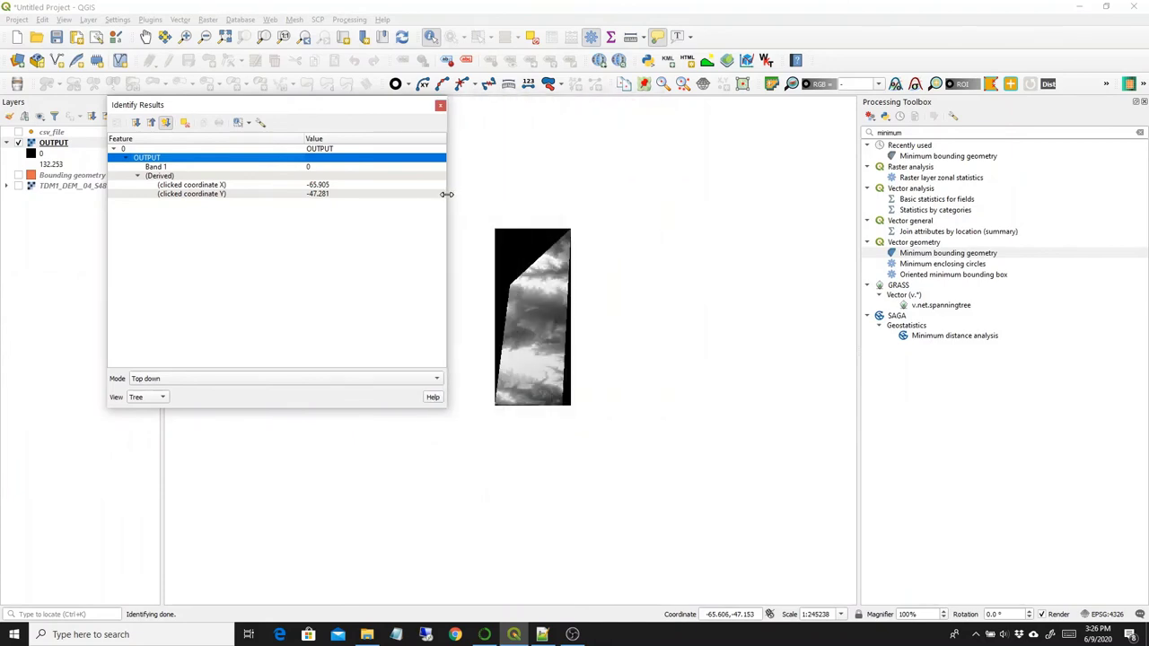
# Query several more points in the clipped raster, reading elevations like 53.65 and 89.27
pyautogui.click(518, 254)
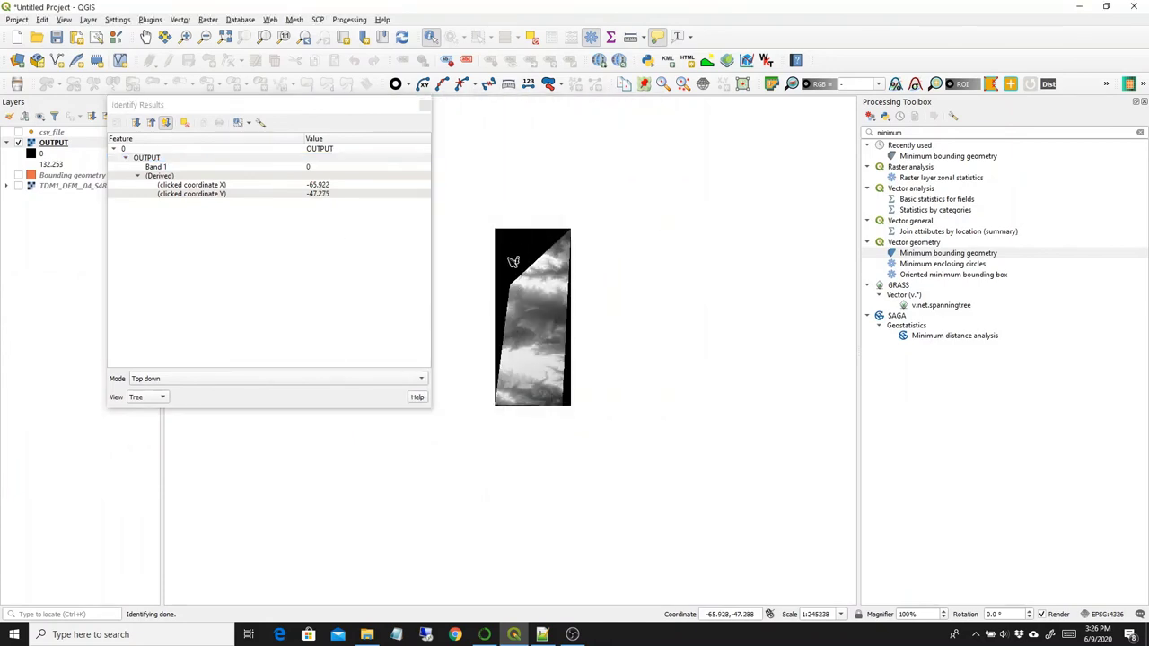
pyautogui.click(508, 270)
pyautogui.click(506, 295)
pyautogui.click(523, 314)
pyautogui.click(553, 306)
pyautogui.click(539, 319)
pyautogui.click(535, 347)
pyautogui.click(425, 107)
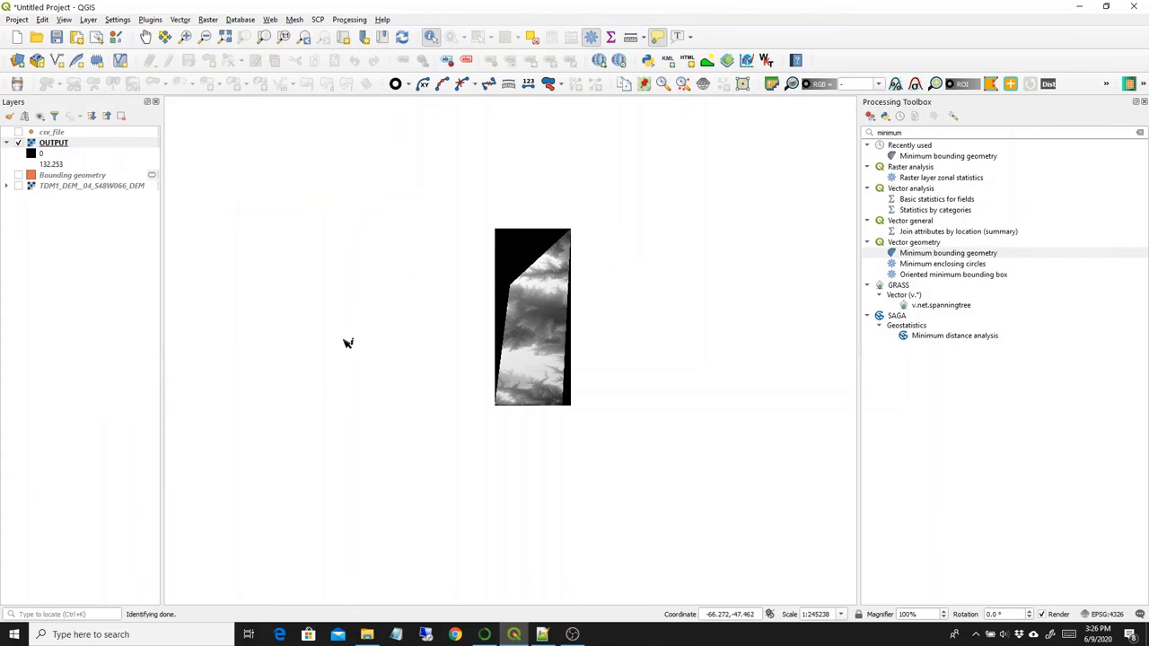